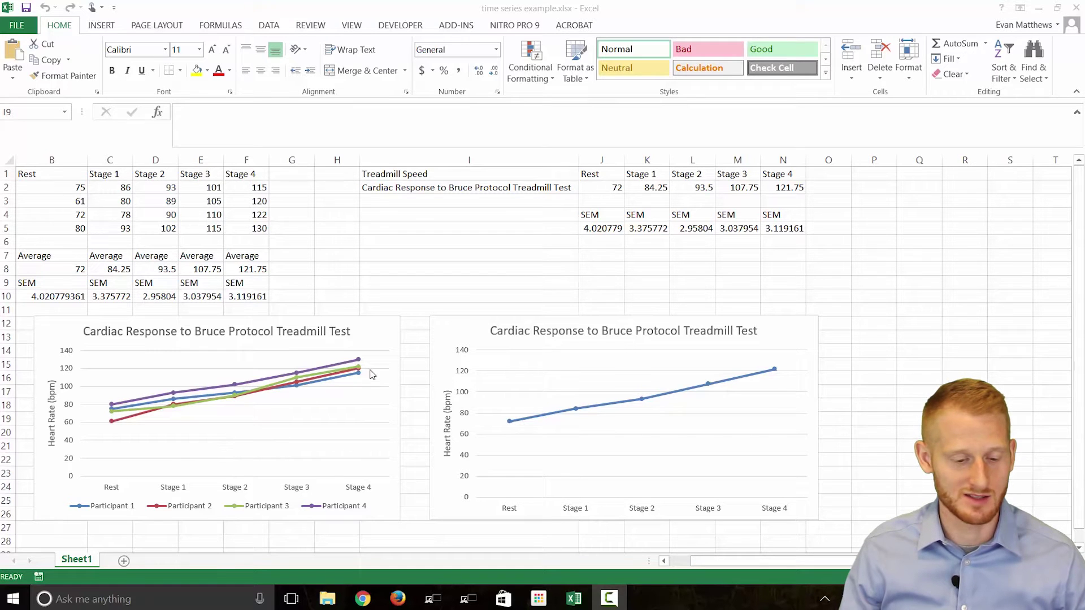
left_click(375, 331)
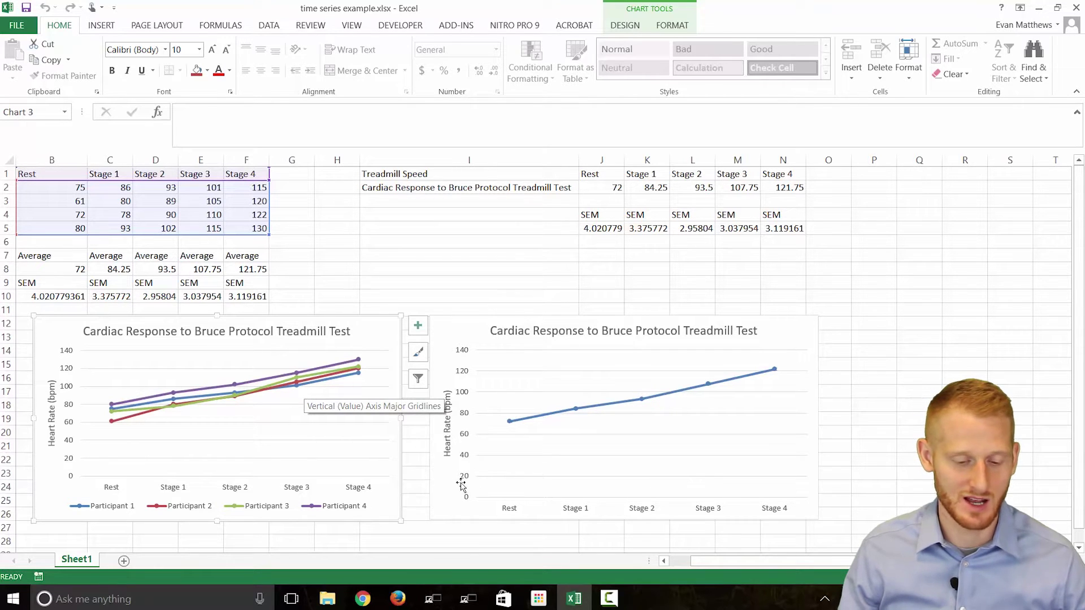
left_click(465, 333)
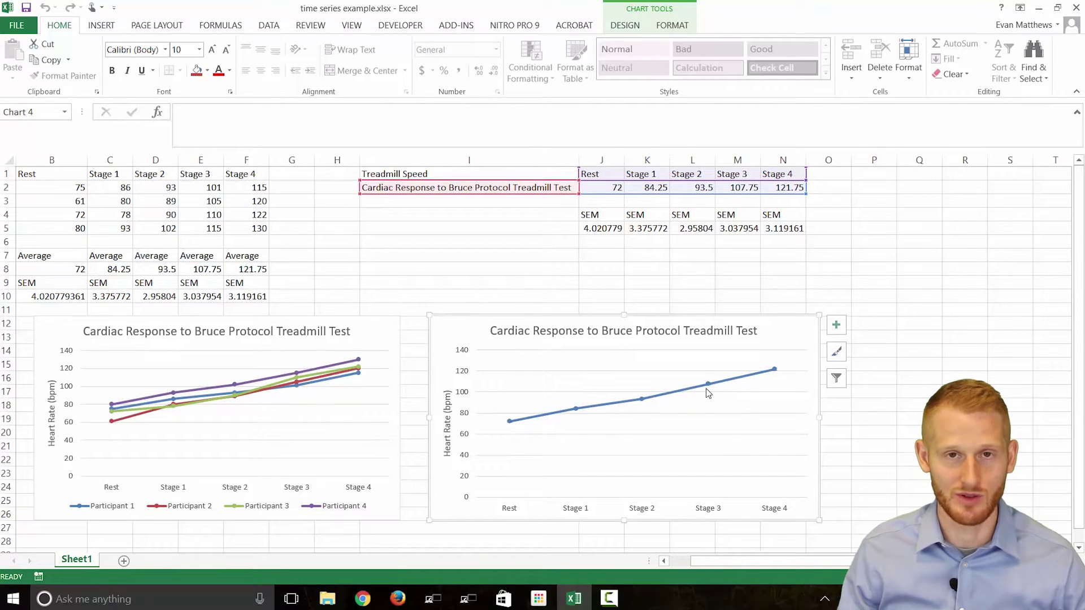
left_click(362, 340)
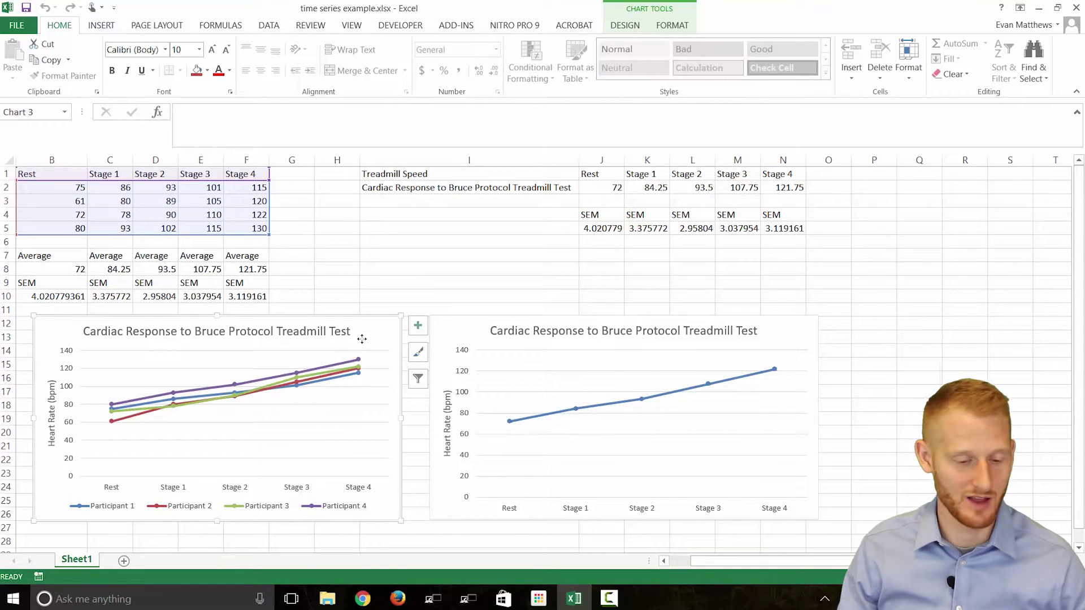
Set the line colour of the Participant 4 series in the four-participant chart to black.
mouse_move(318, 373)
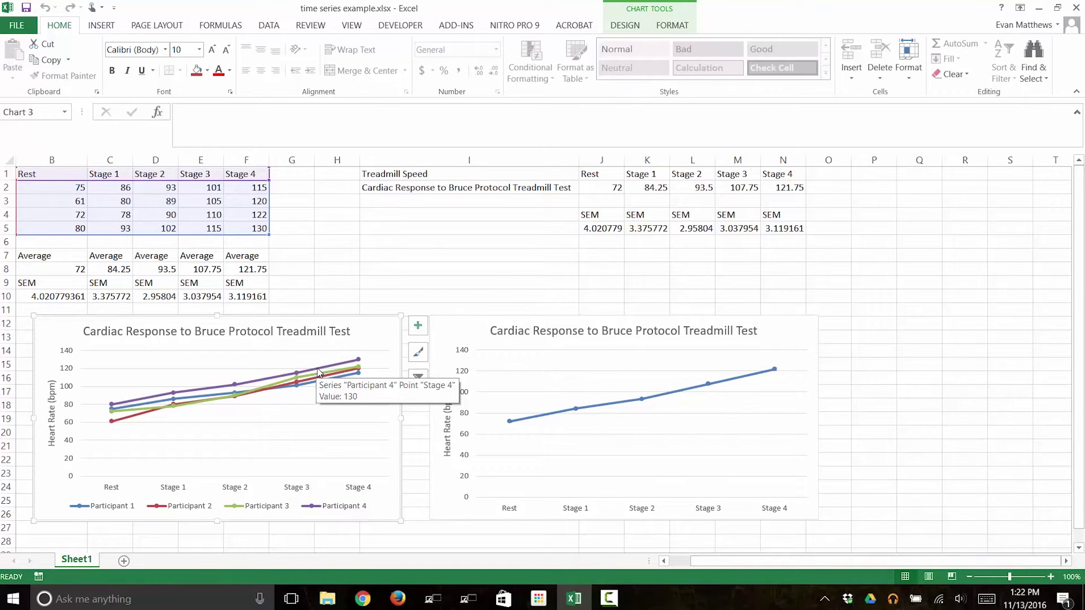
left_click(316, 370)
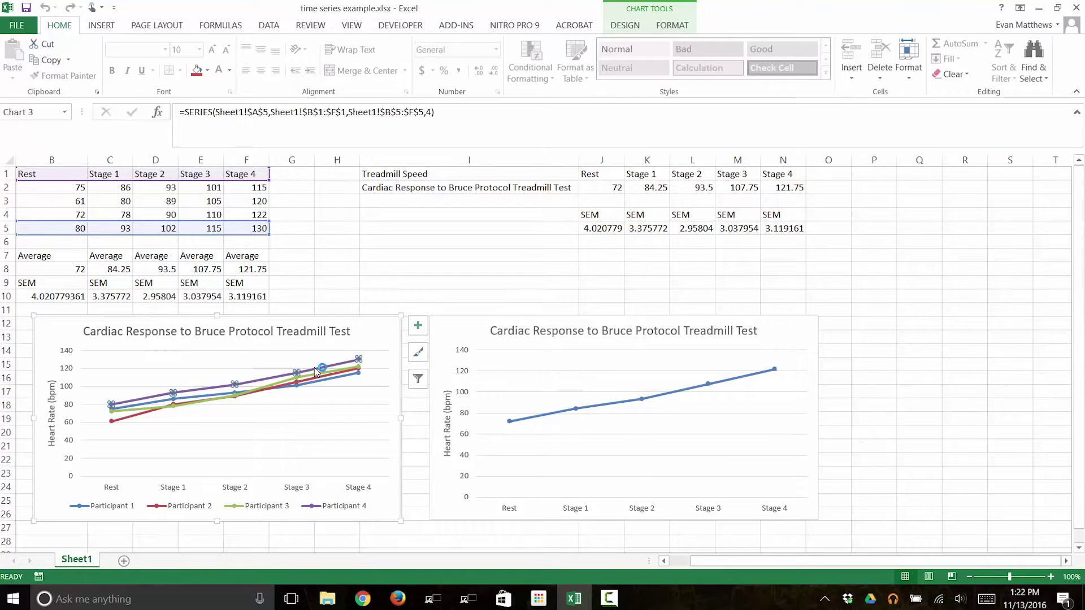
right_click(315, 371)
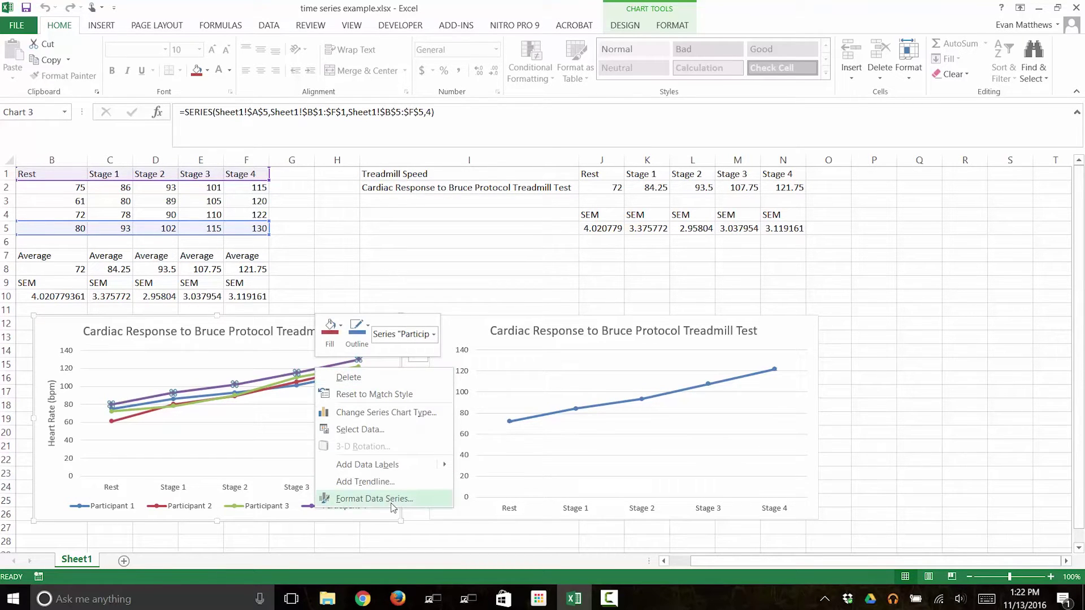
left_click(375, 498)
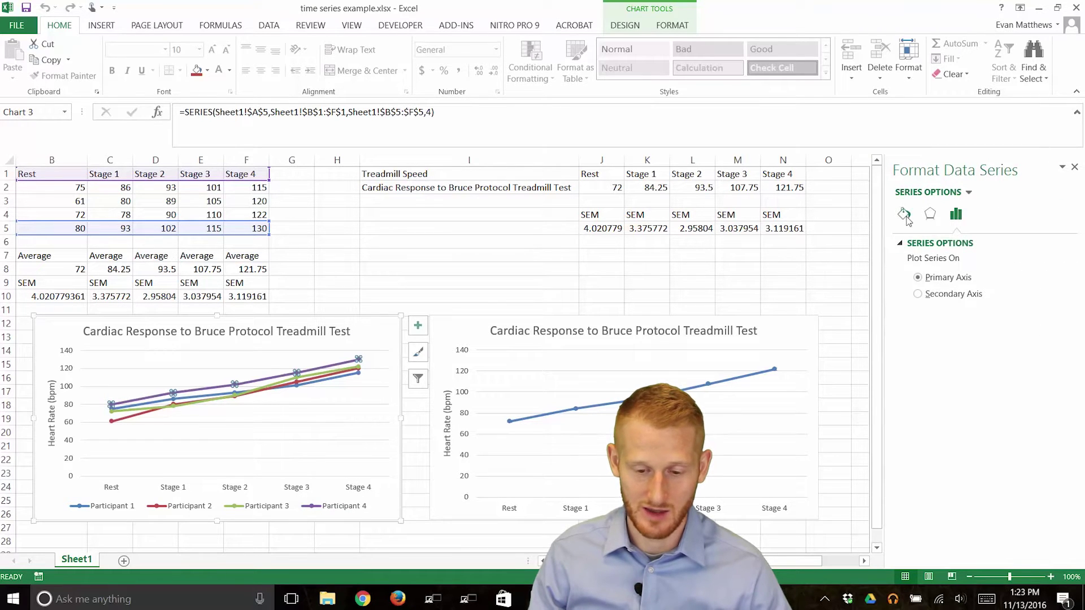
left_click(903, 218)
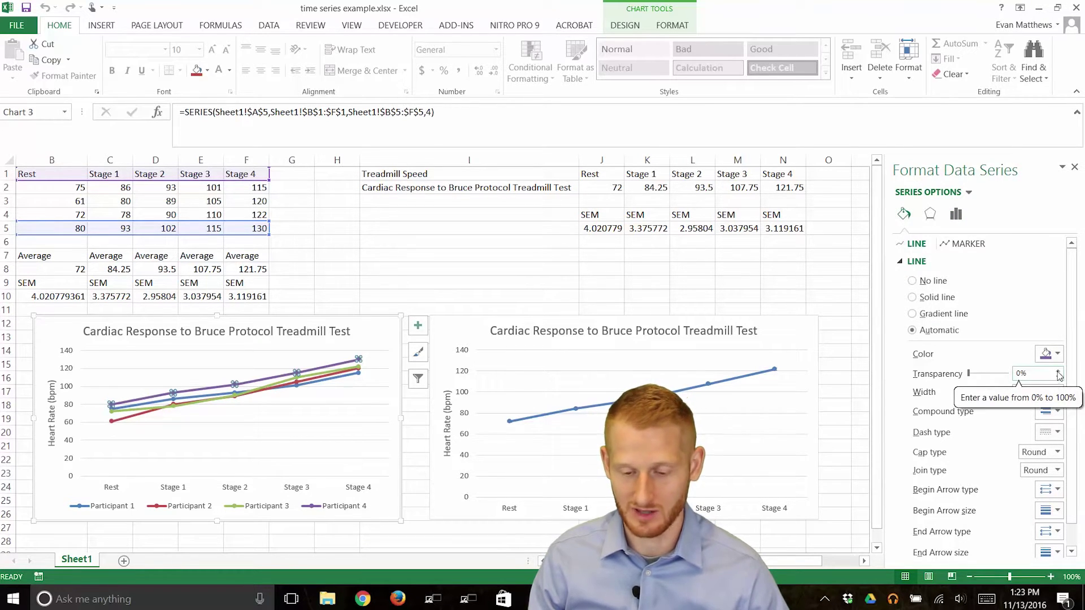
left_click(1058, 354)
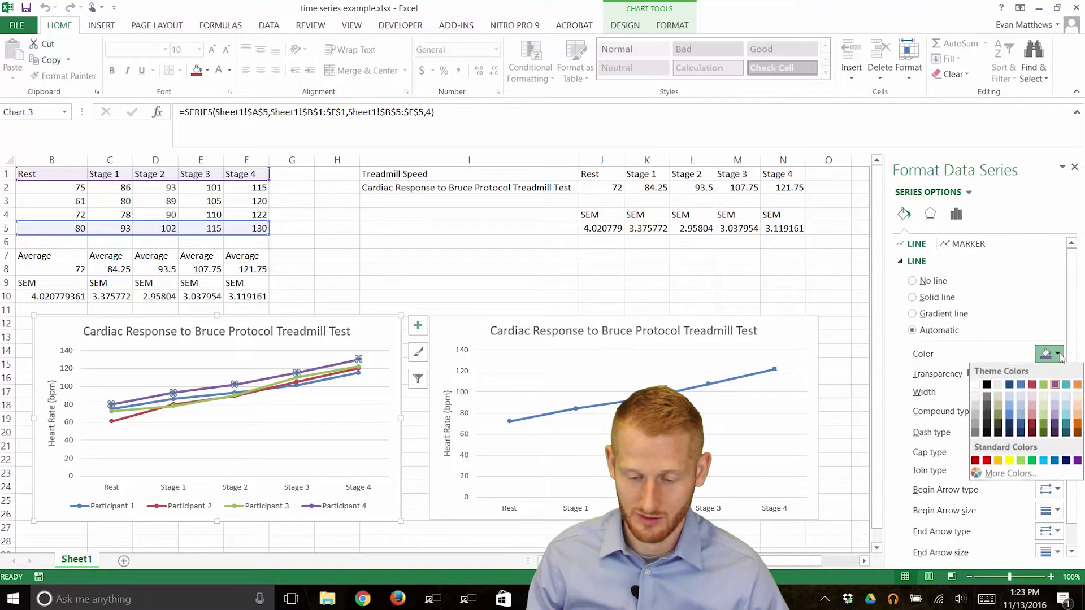
left_click(986, 386)
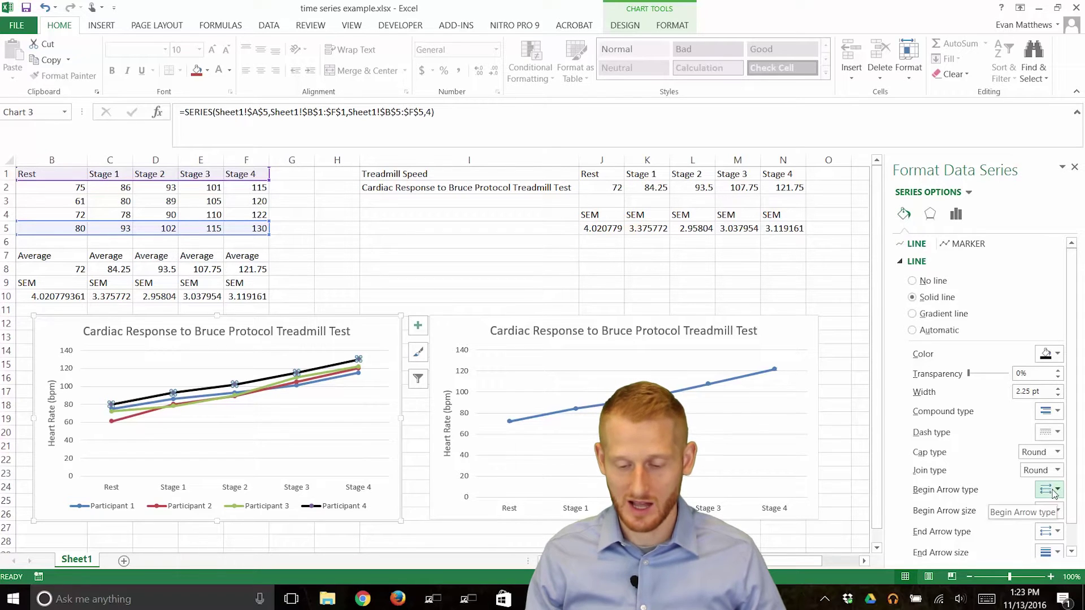
Try a dotted and a dashed style on the Participant 4 line, returning it to solid.
left_click(1050, 432)
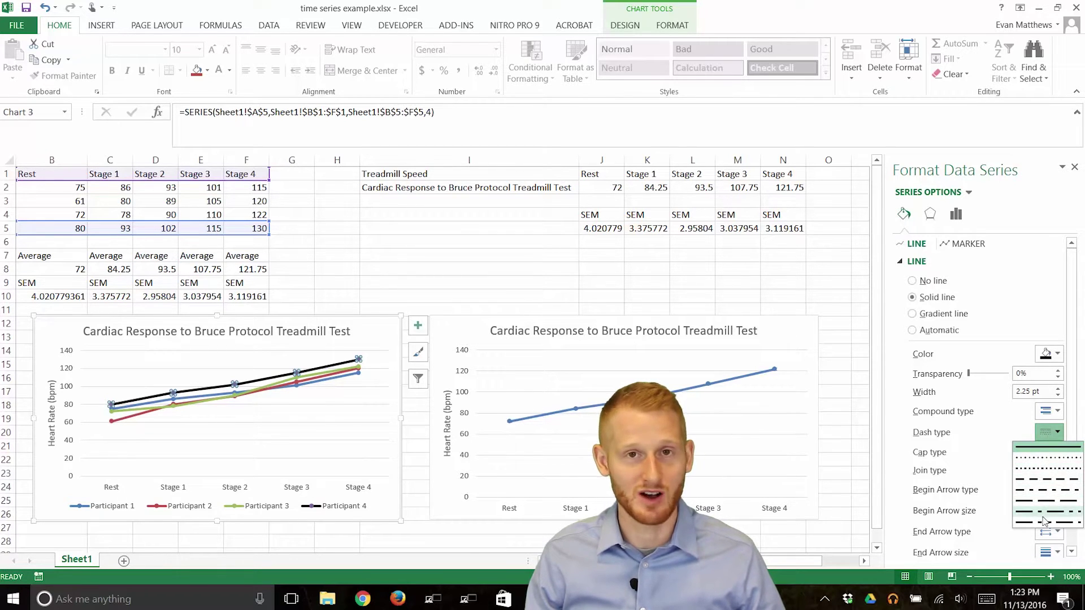
left_click(1044, 462)
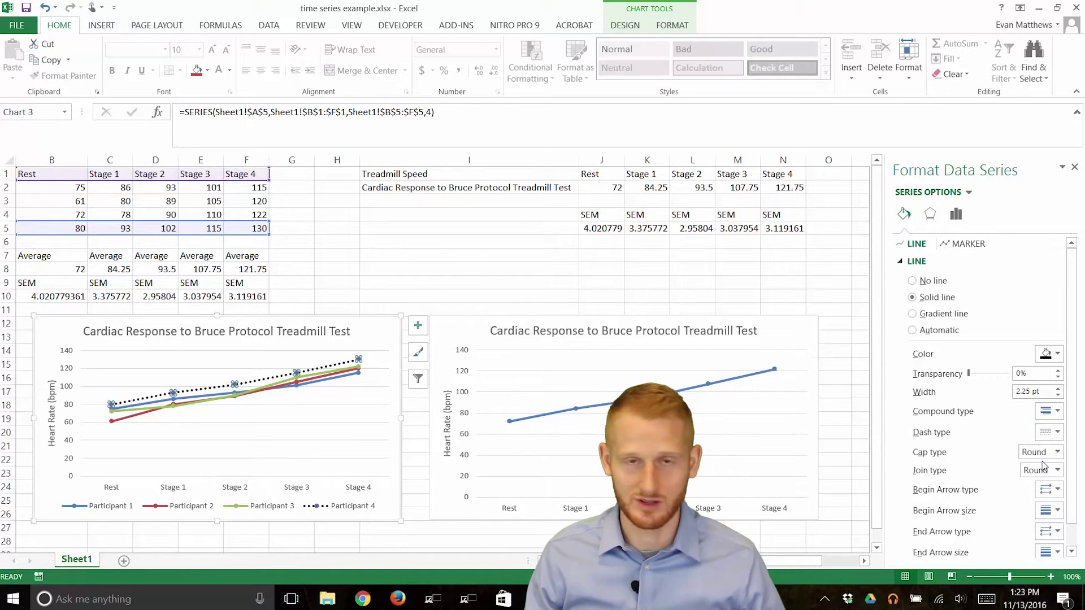
left_click(1057, 434)
left_click(1051, 481)
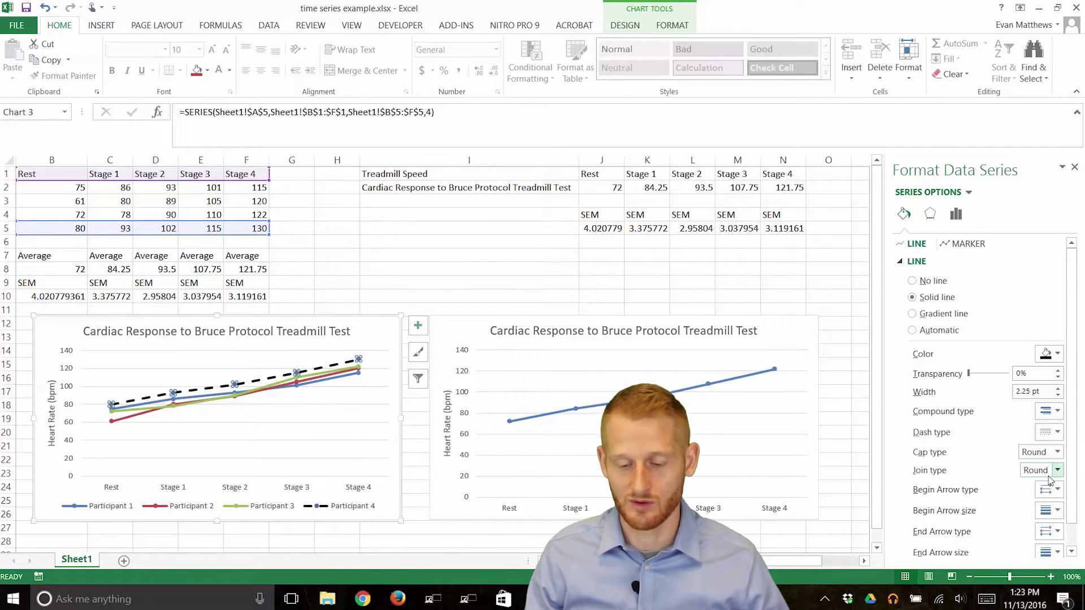
left_click(1052, 432)
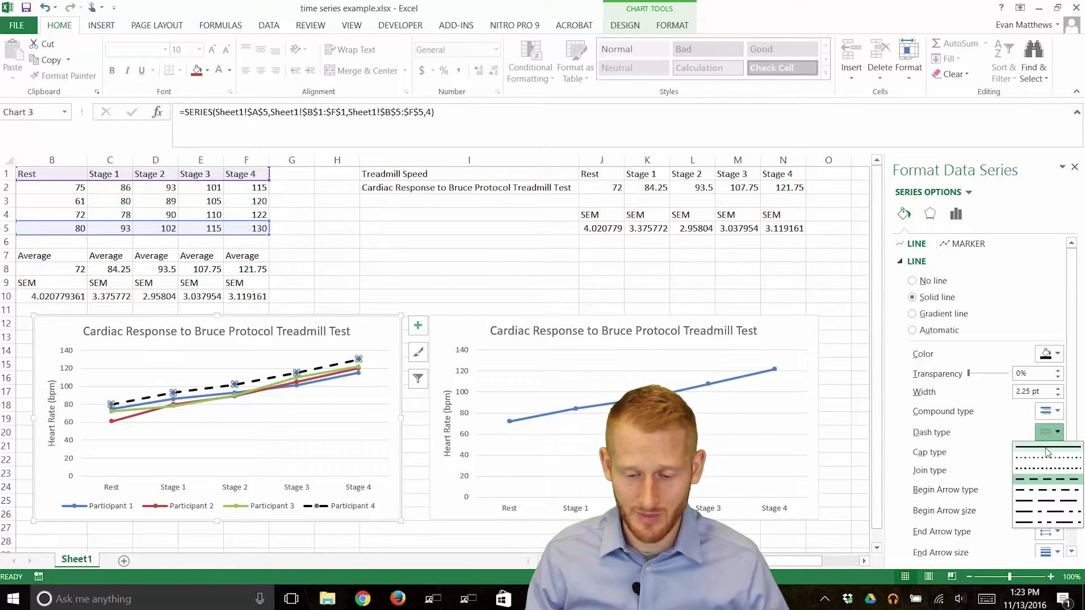
left_click(1047, 449)
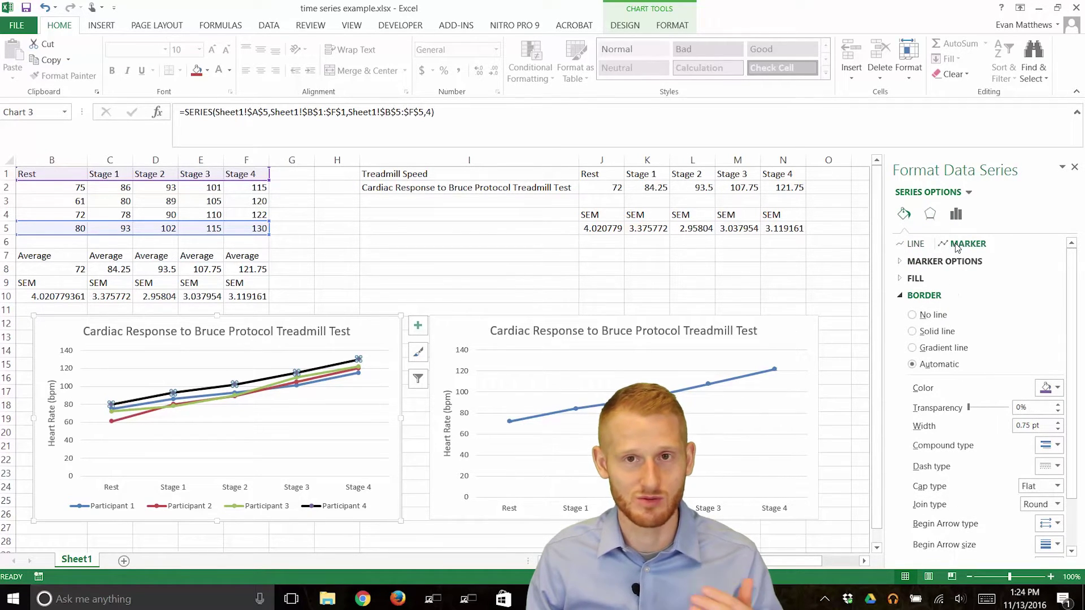
Set the marker border and marker fill of the Participant 4 series to black.
left_click(1050, 388)
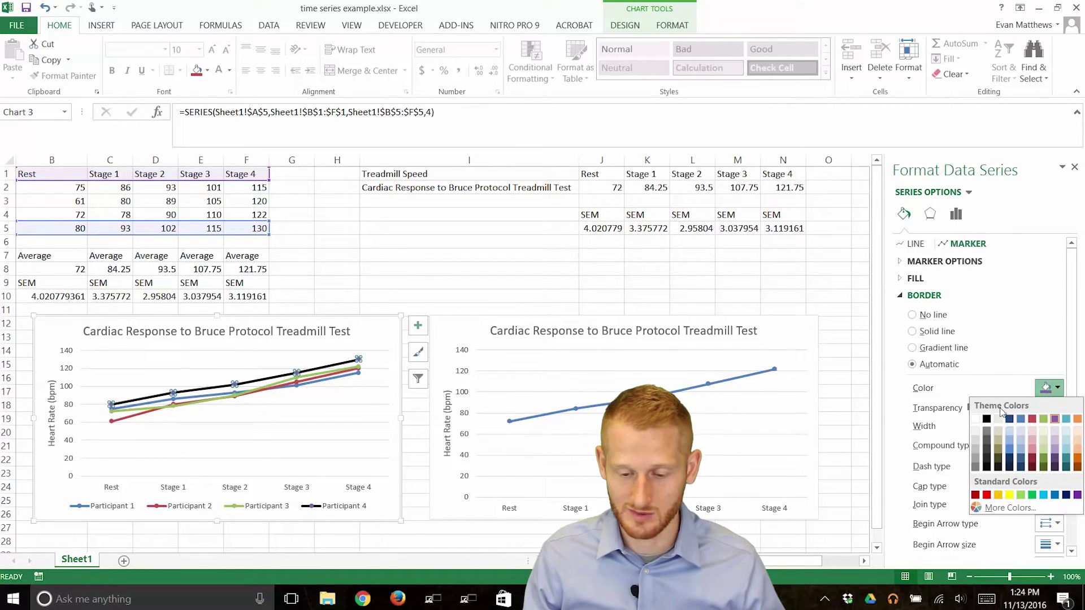
left_click(986, 420)
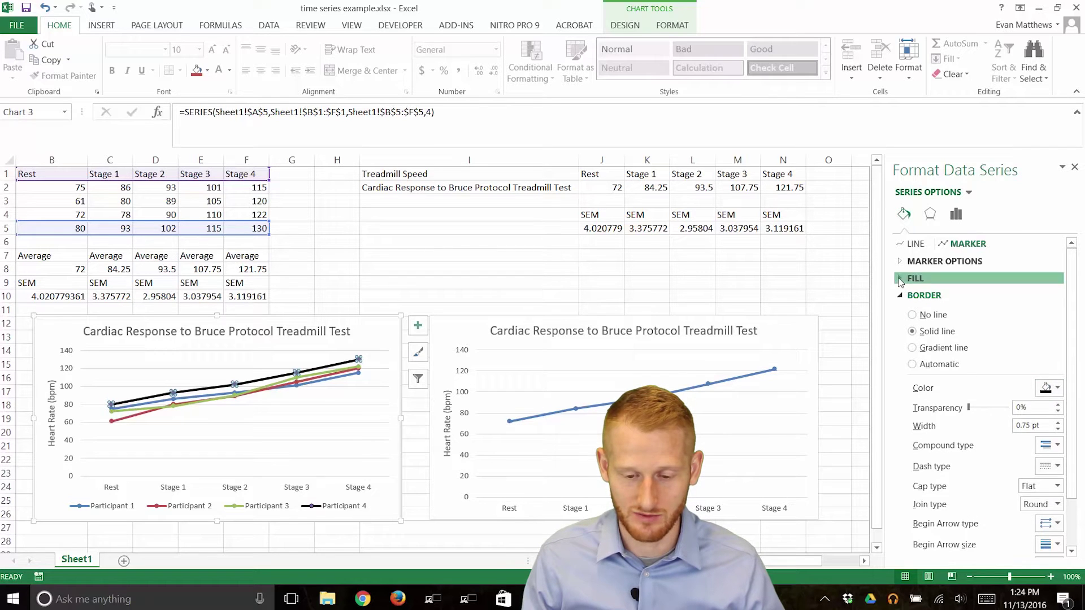
left_click(916, 281)
left_click(1050, 405)
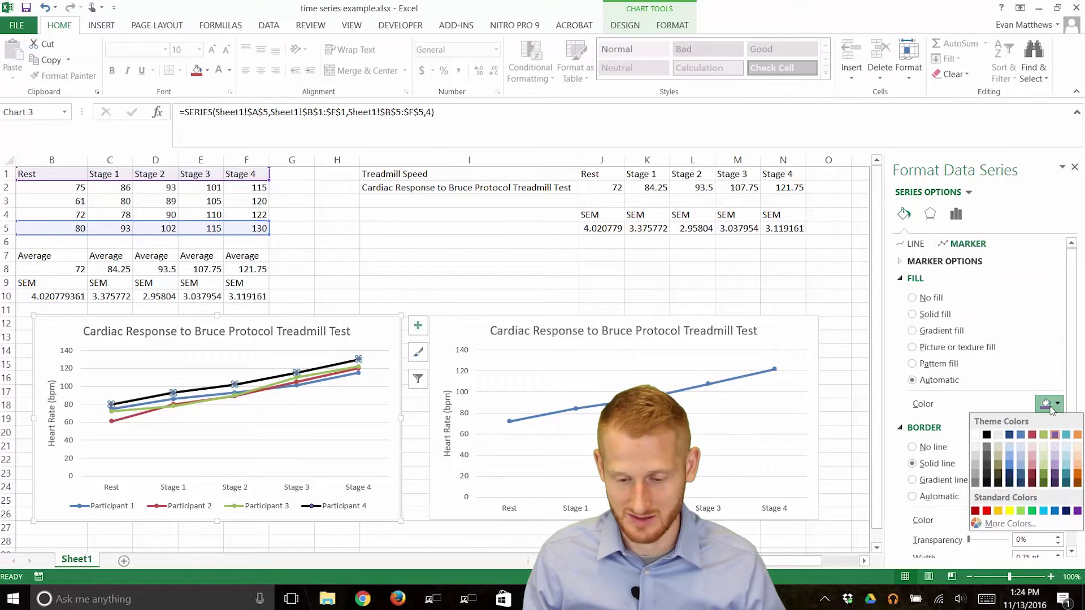
left_click(987, 435)
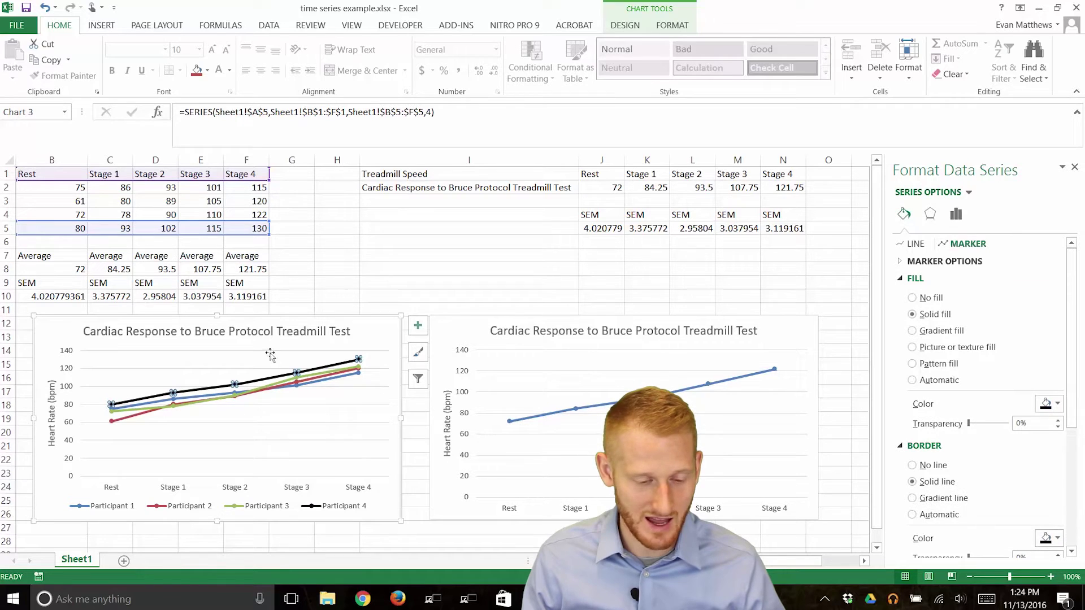
Recolour the Participant 2 series black, including its line, marker fill and marker border.
left_click(357, 369)
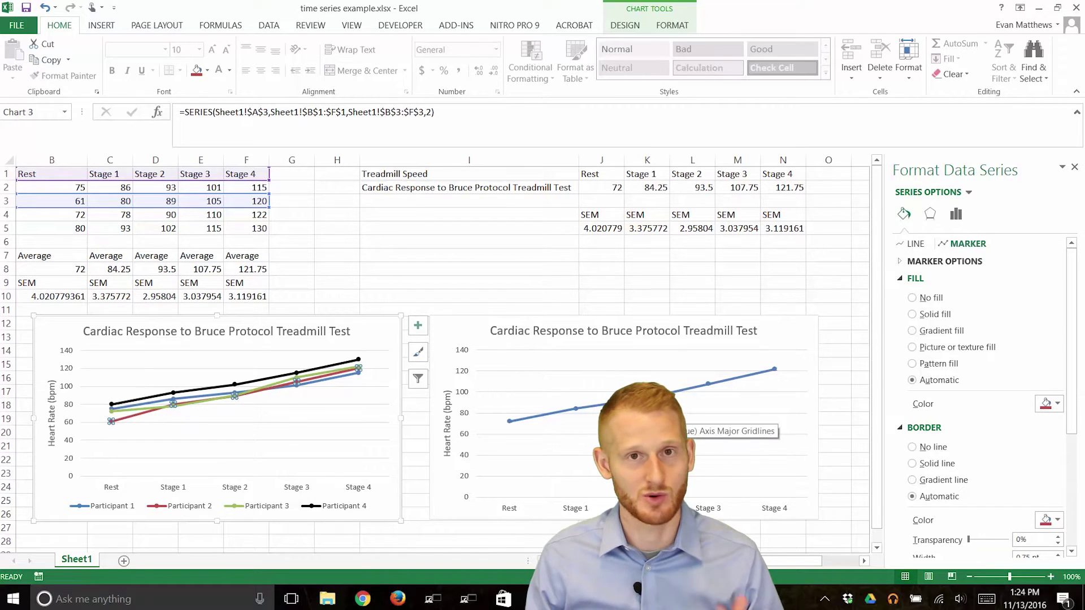
left_click(913, 243)
left_click(968, 244)
left_click(1051, 403)
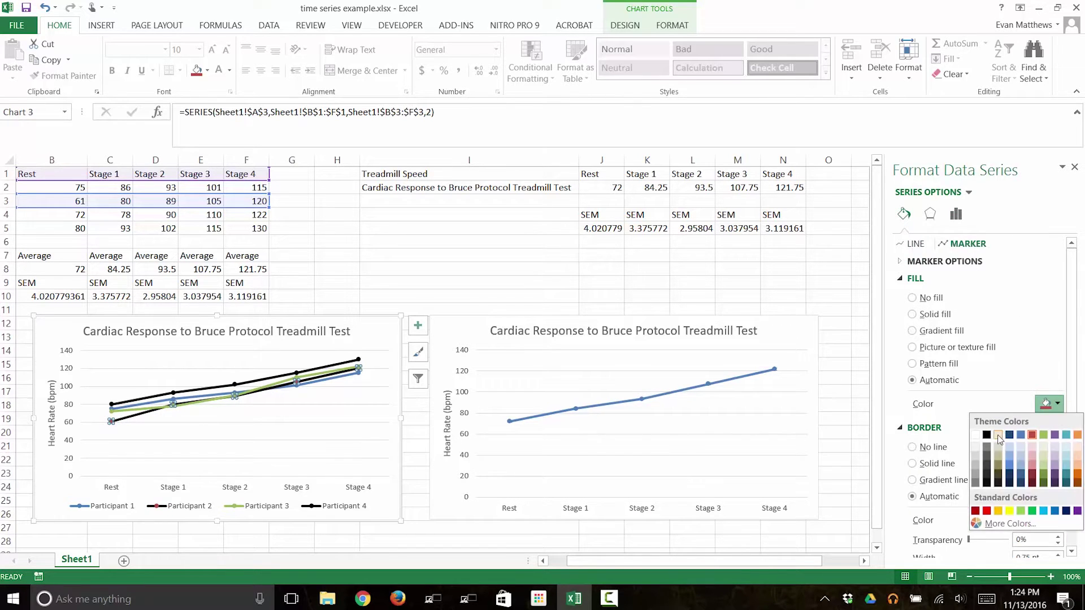
left_click(986, 434)
left_click(1052, 403)
left_click(987, 434)
Recolour the line and markers of the Participant 1 series black.
left_click(329, 380)
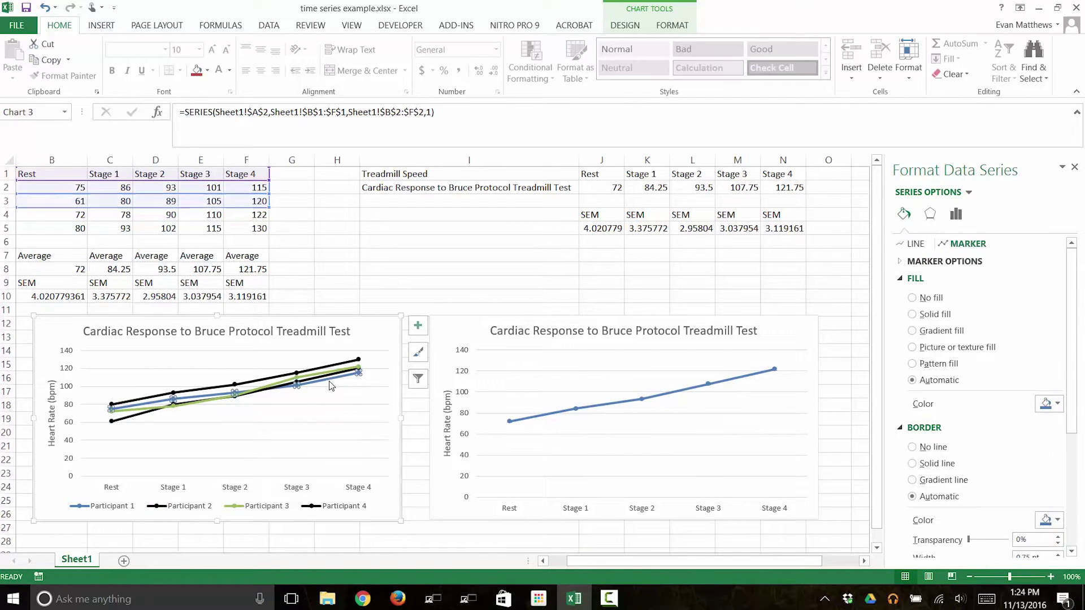
left_click(1051, 403)
left_click(987, 434)
left_click(1051, 538)
left_click(913, 243)
left_click(1051, 354)
left_click(987, 385)
Recolour the line and markers of the Participant 3 series black and close the series formatting options.
left_click(295, 380)
left_click(1052, 354)
left_click(986, 385)
left_click(959, 243)
left_click(1051, 403)
left_click(986, 434)
left_click(1052, 403)
left_click(987, 434)
left_click(1075, 167)
left_click(387, 351)
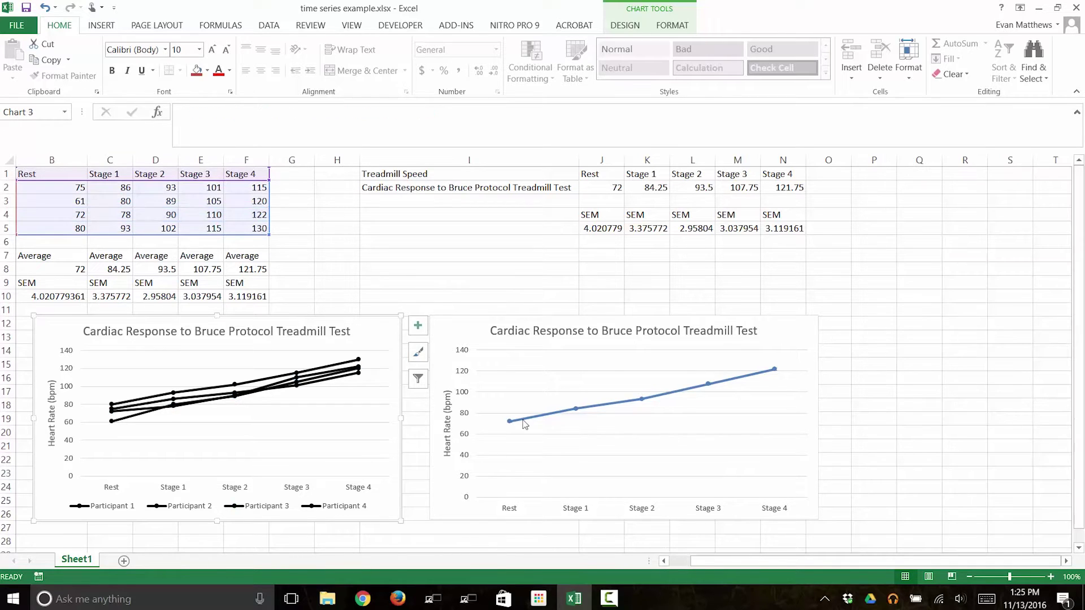
Delete the horizontal gridlines from the four-participant chart.
mouse_move(525, 424)
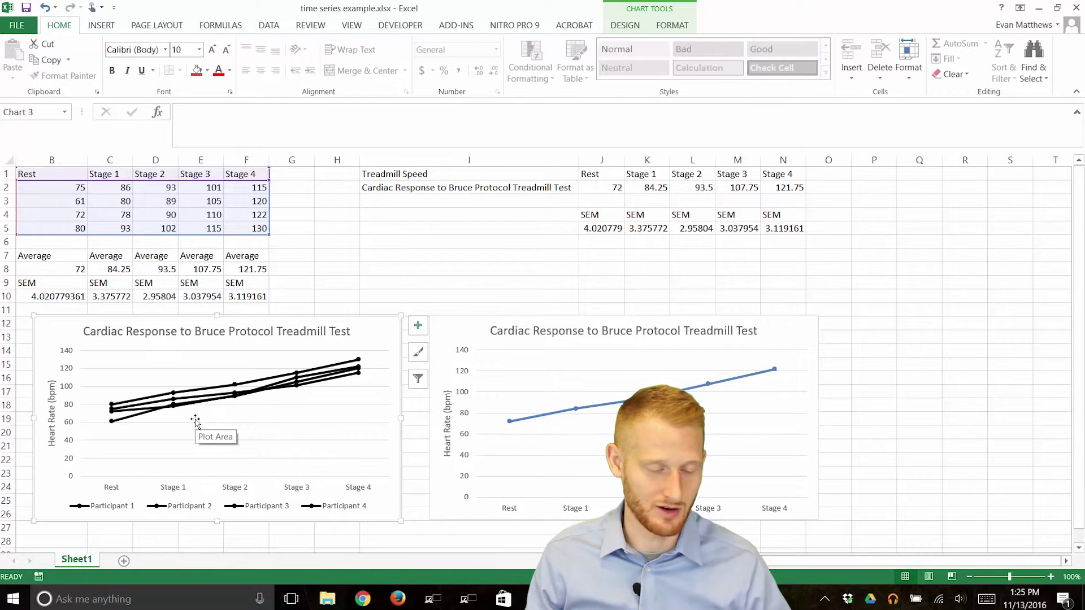
left_click(132, 373)
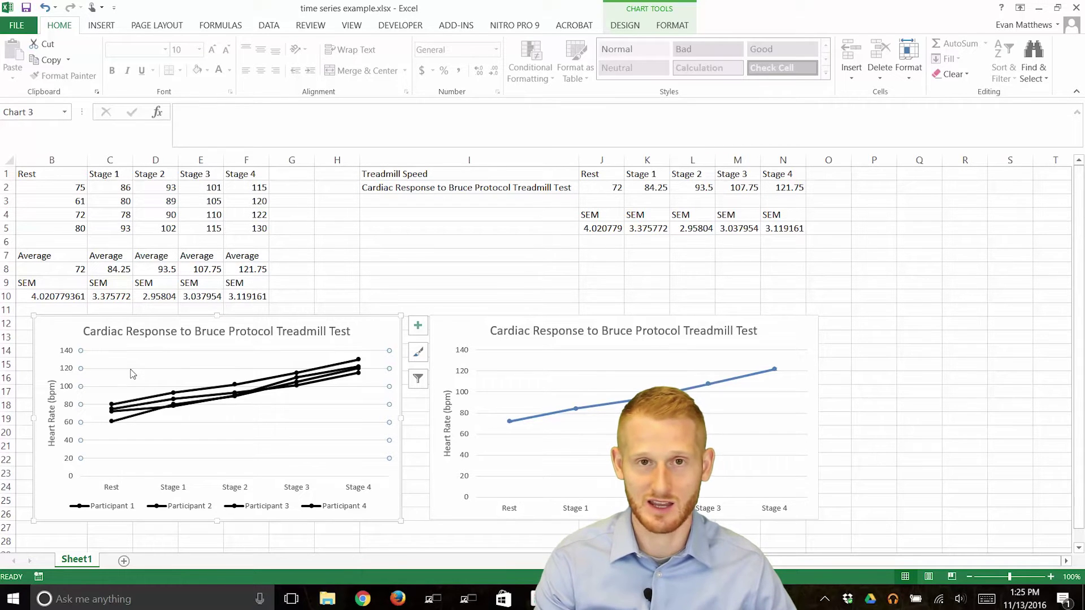
key("Escape")
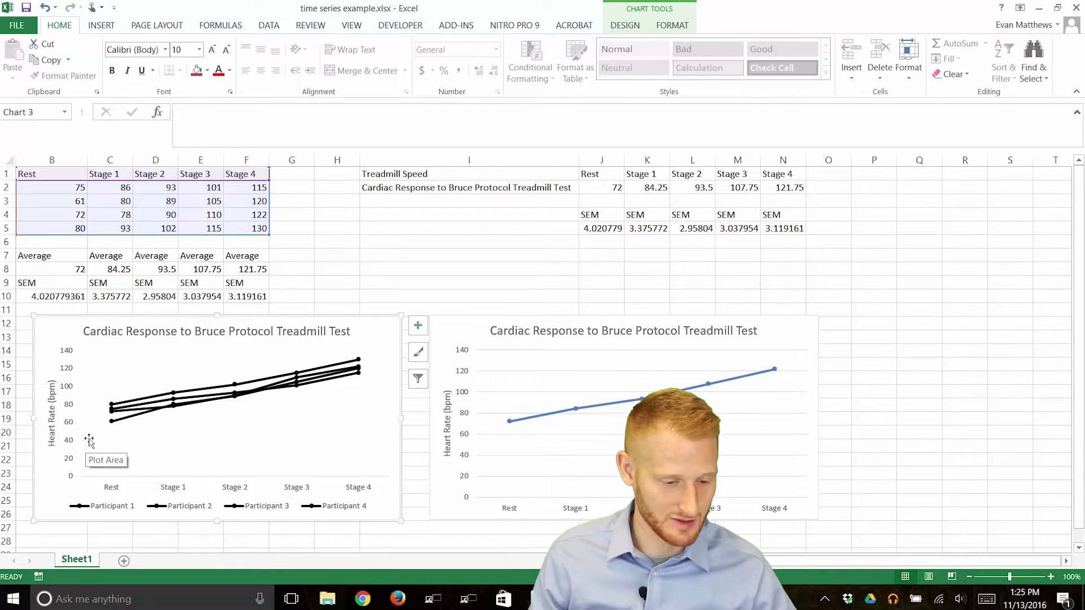
Delete the chart title and the legend from the four-participant chart.
left_click(259, 335)
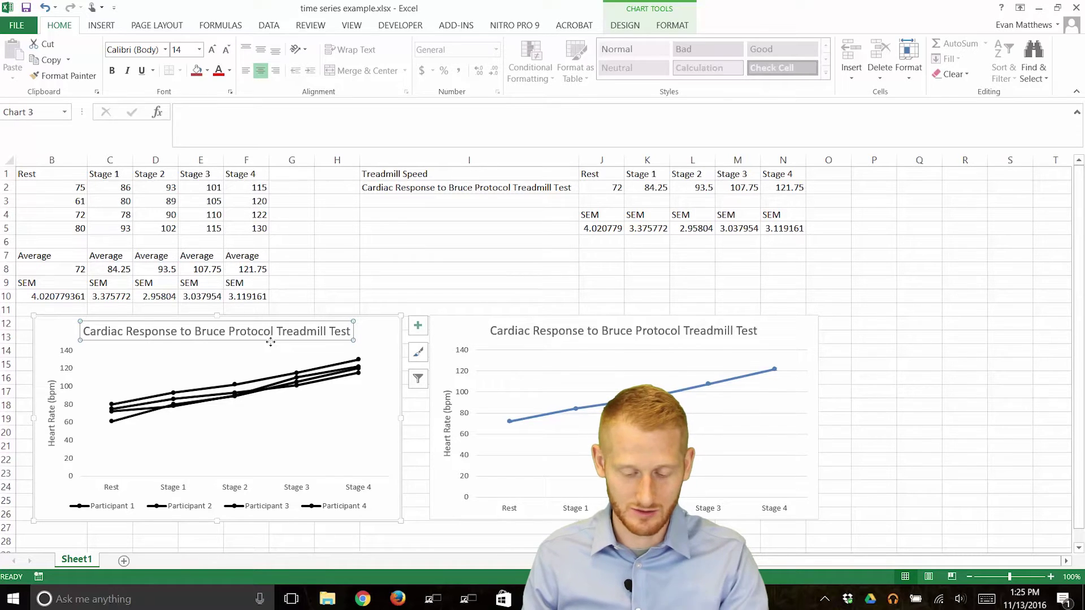
key("Delete")
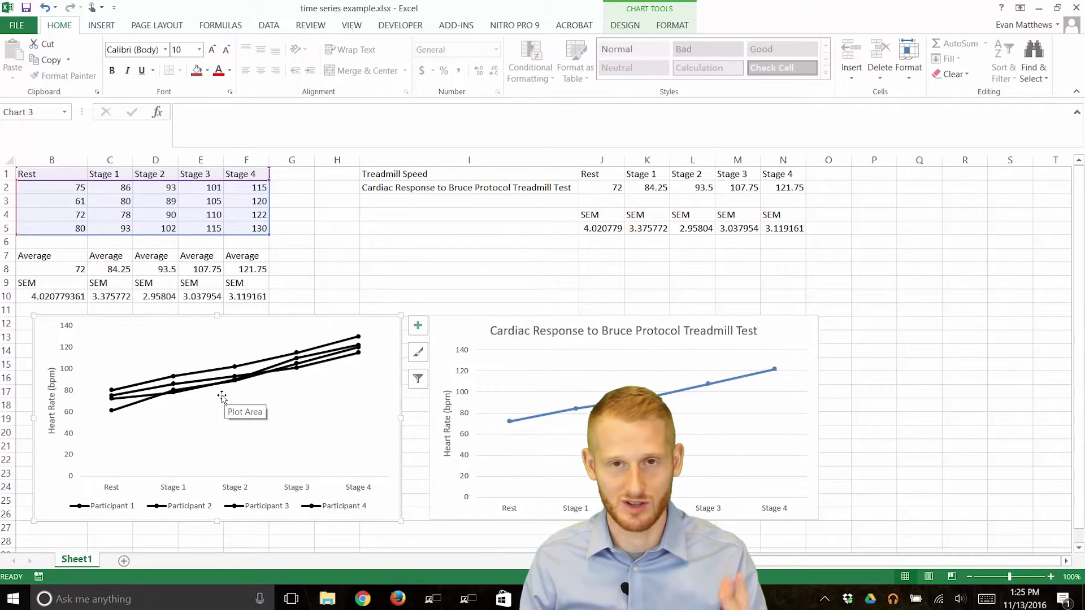
left_click(118, 506)
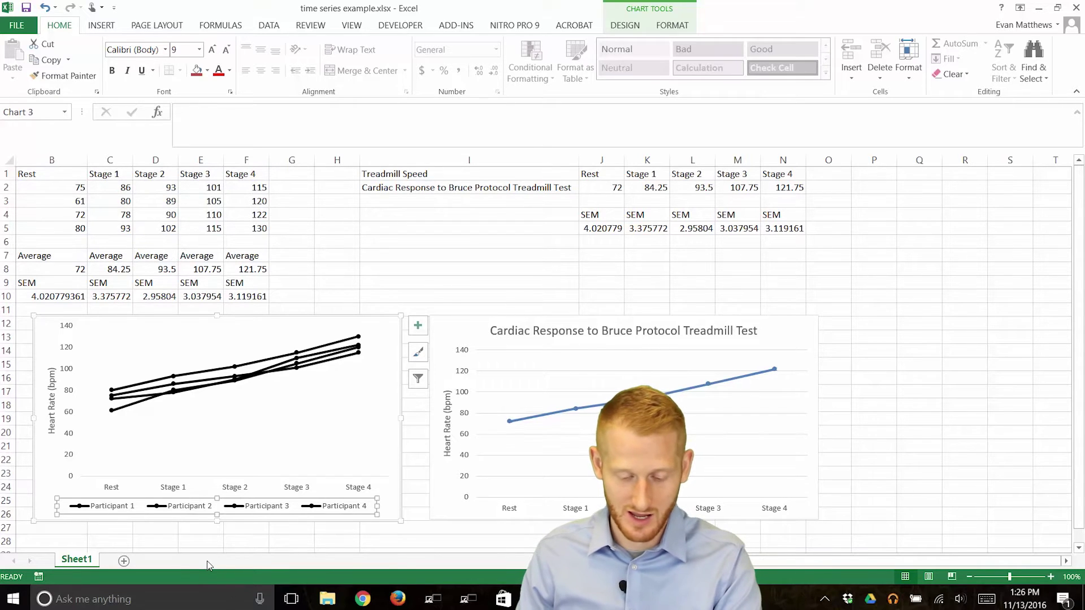
key("Delete")
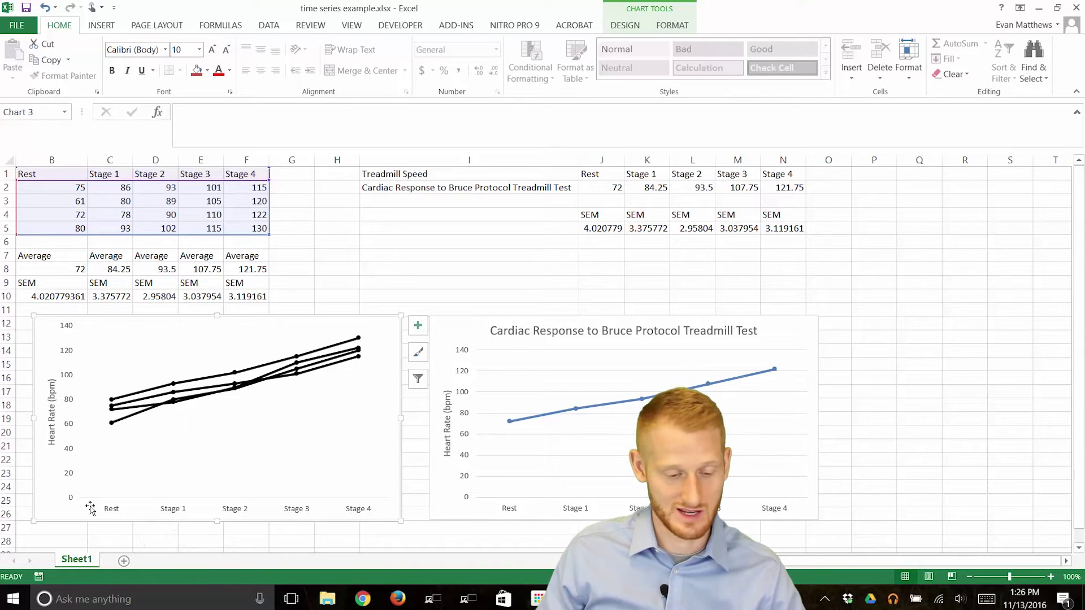
Set the line width of the four-participant chart's horizontal axis to 2 pt.
left_click(120, 504)
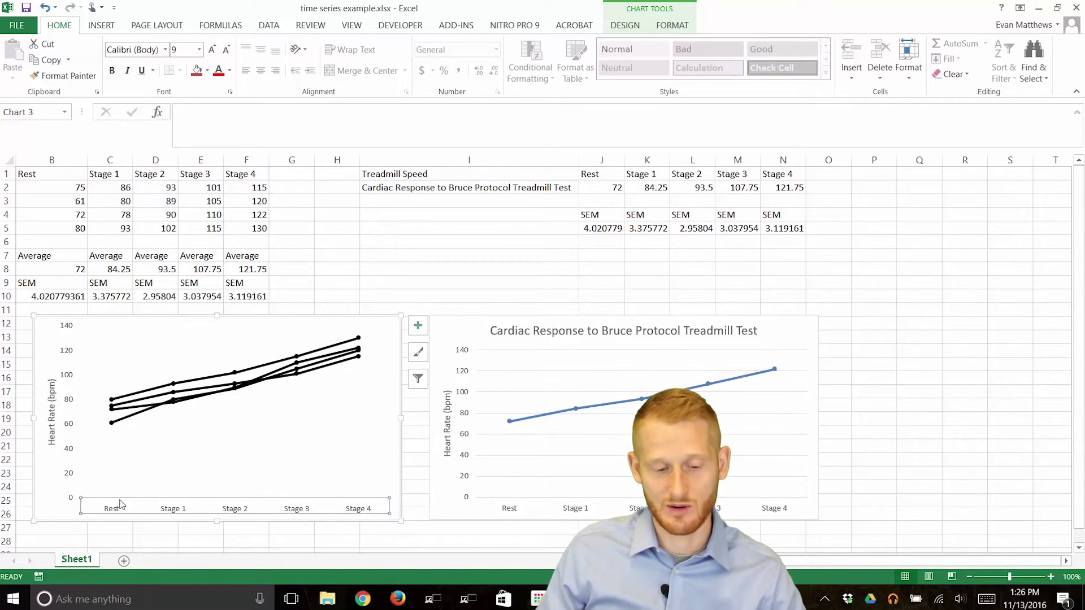
right_click(119, 504)
left_click(161, 490)
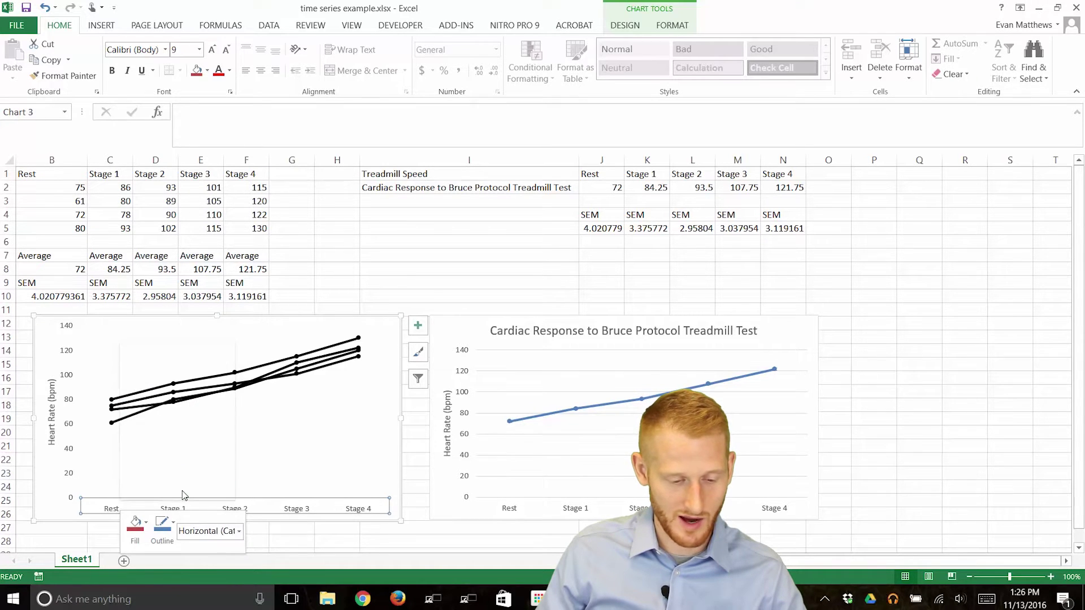
left_click(929, 472)
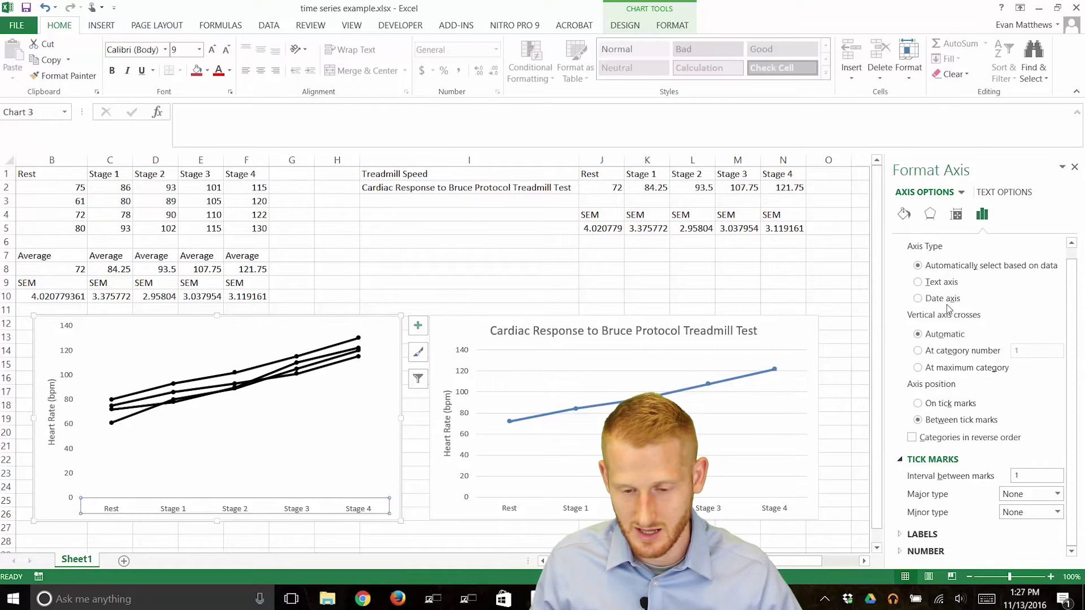
left_click(904, 214)
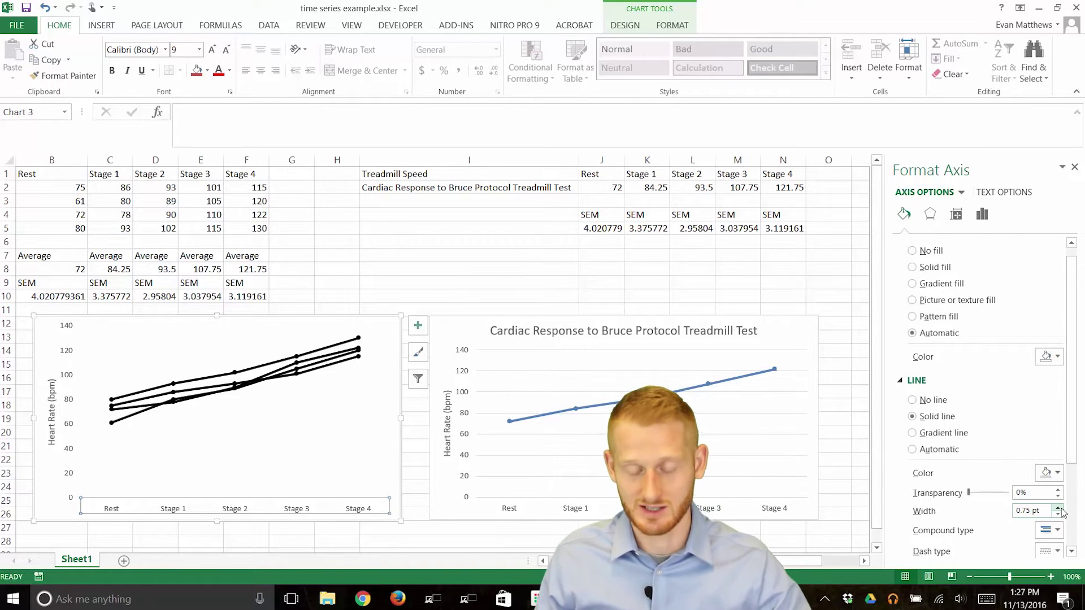
left_click(1059, 508)
left_click(1059, 508)
left_click(1059, 508)
left_click(1059, 508)
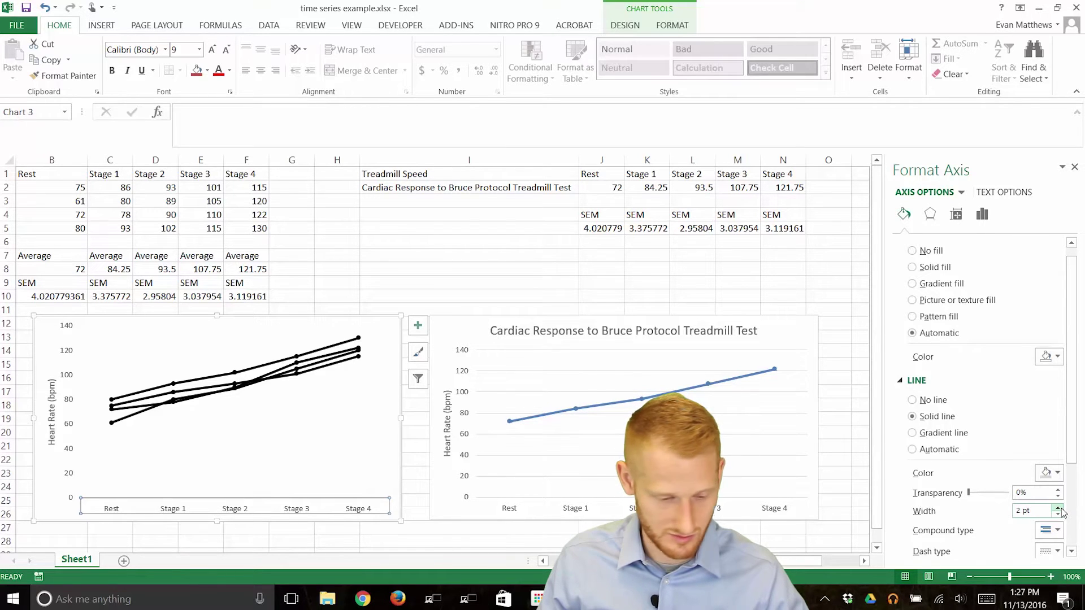
Set the line width of the four-participant chart's horizontal axis to 3 pt and colour the axis line black.
left_click(1059, 508)
left_click(1059, 508)
left_click(1059, 508)
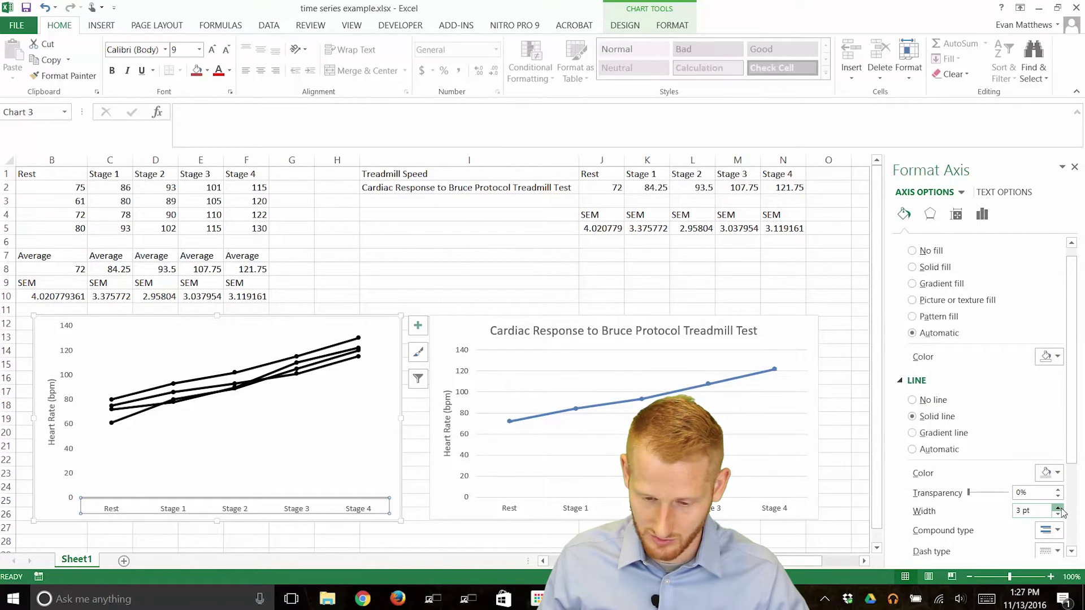
left_click(1052, 491)
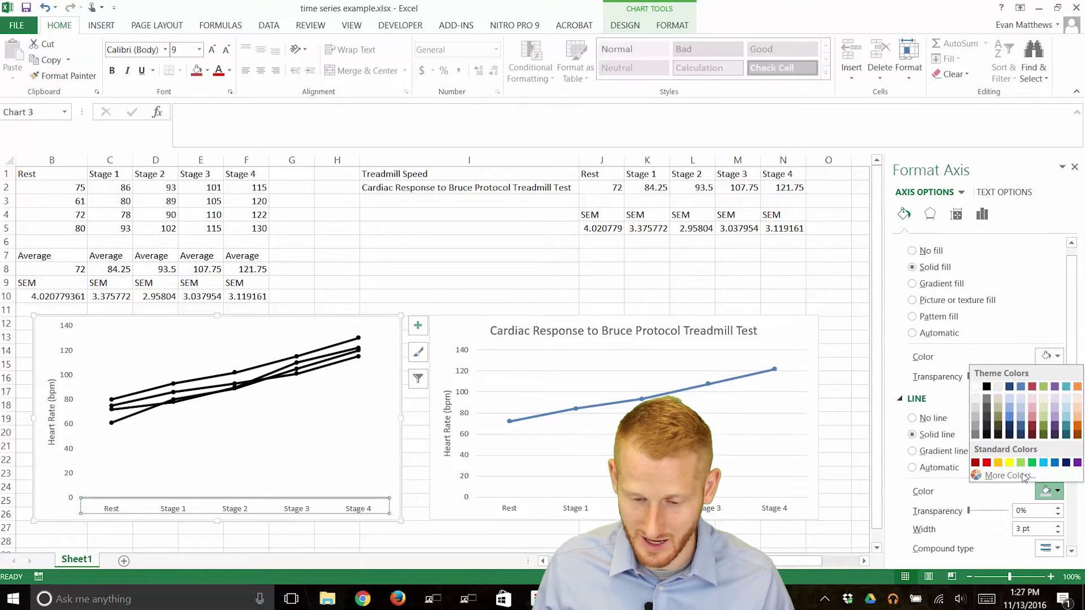
left_click(986, 390)
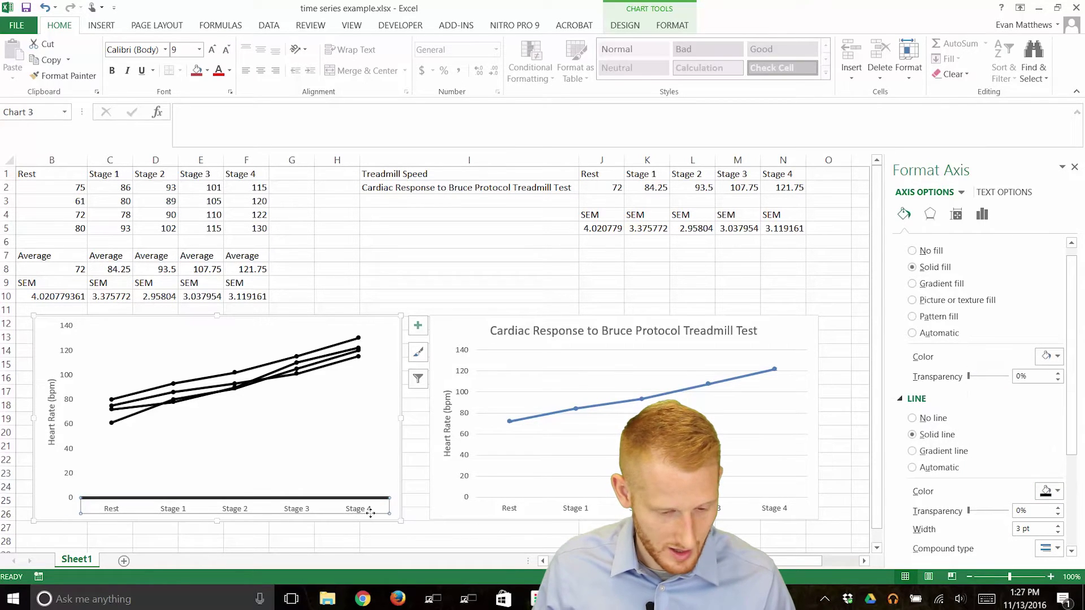
Make the horizontal axis labels of the four-participant chart black and bold.
right_click(116, 513)
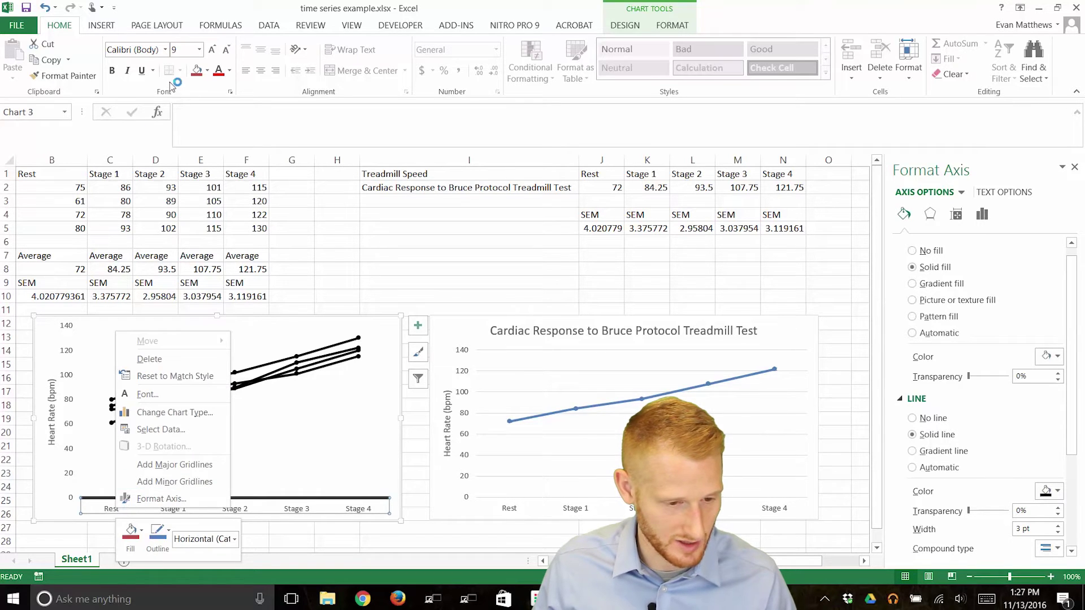
left_click(210, 6)
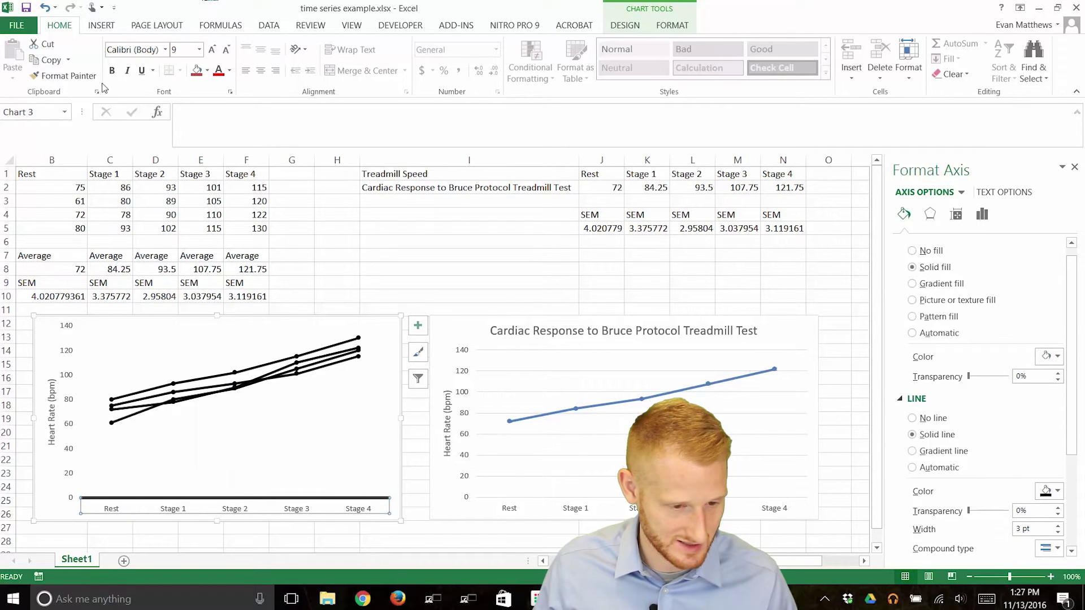
left_click(229, 70)
left_click(220, 96)
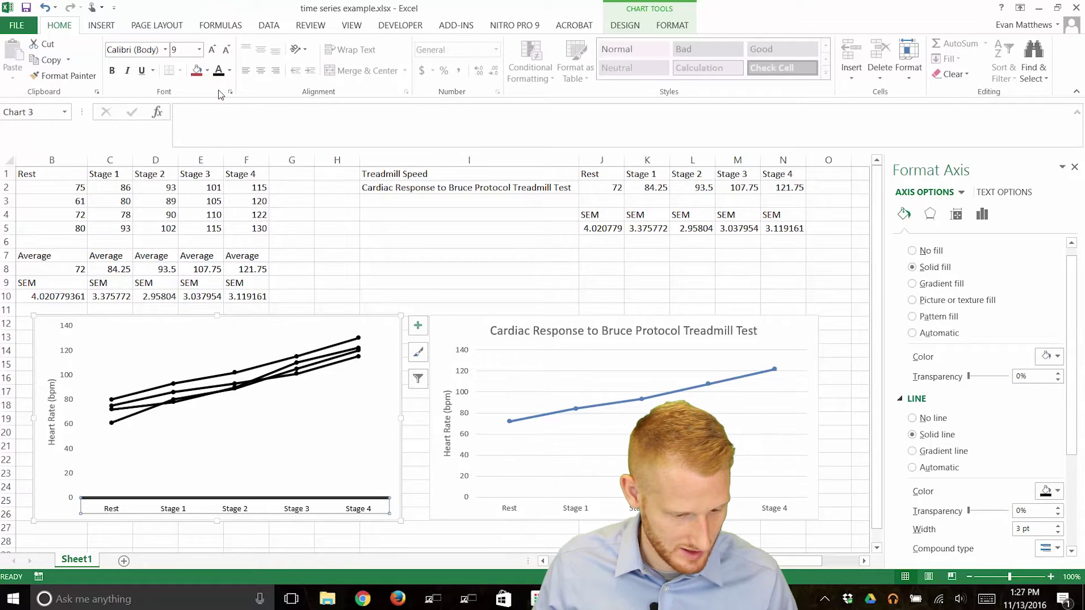
left_click(111, 72)
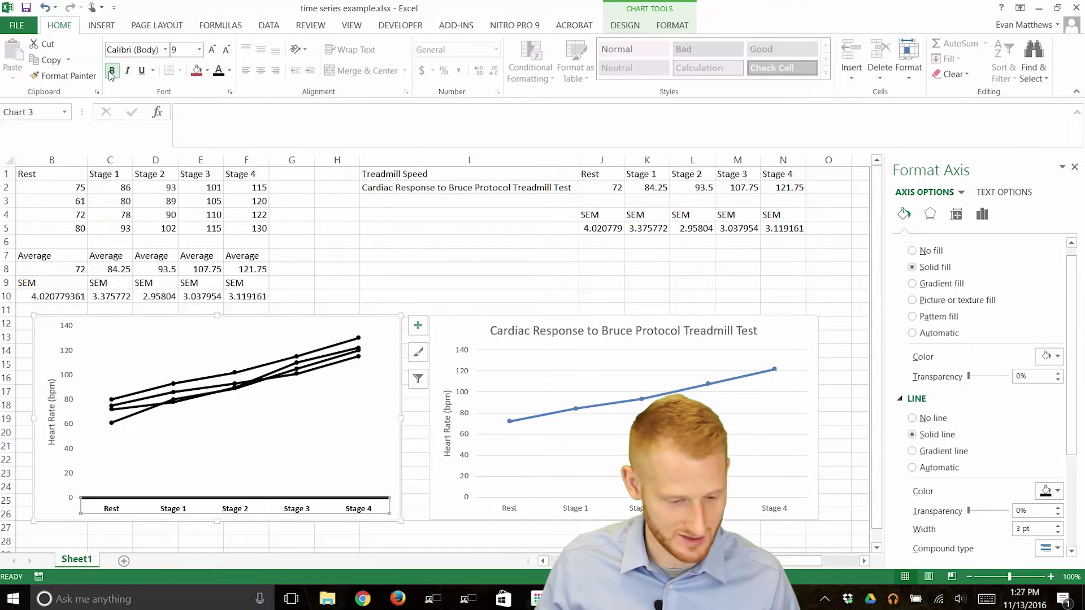
Set the major tick marks of the four-participant chart's vertical axis to Outside.
left_click(70, 458)
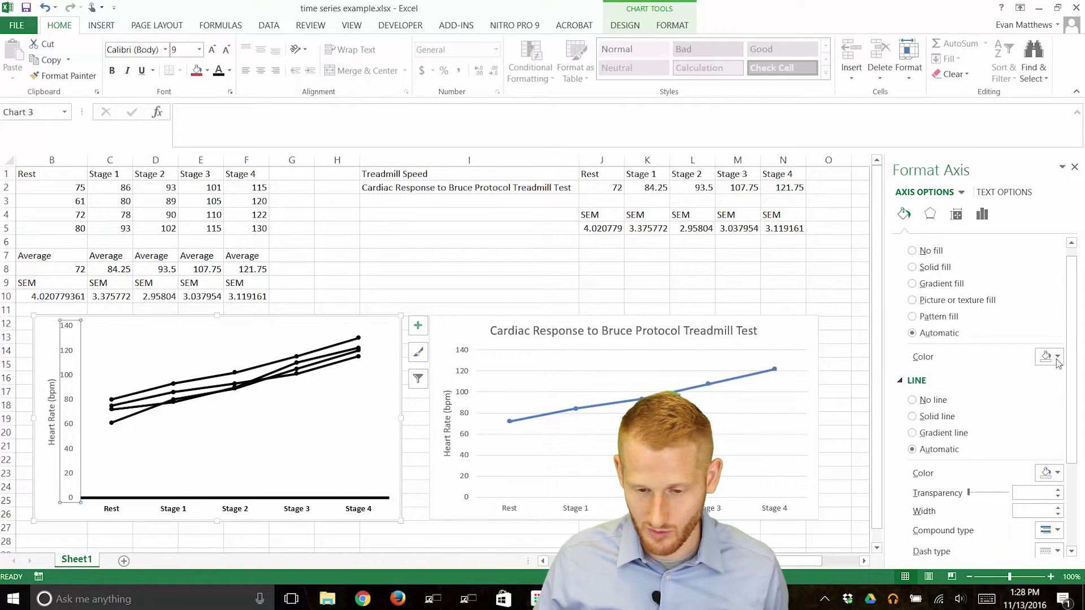
left_click(982, 214)
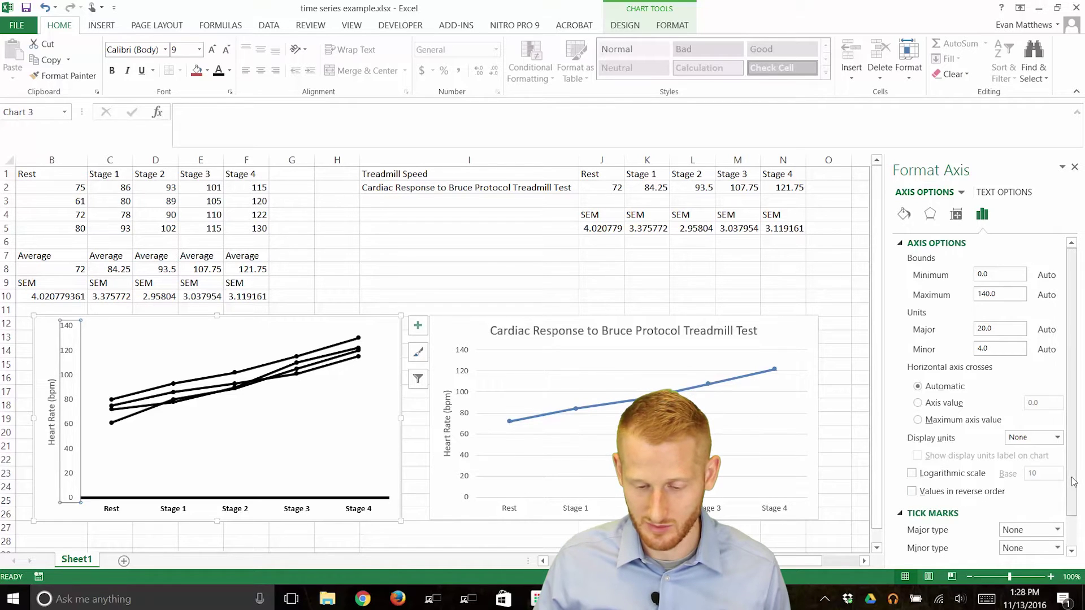
scroll(1034, 475, "down", 1)
left_click(1043, 495)
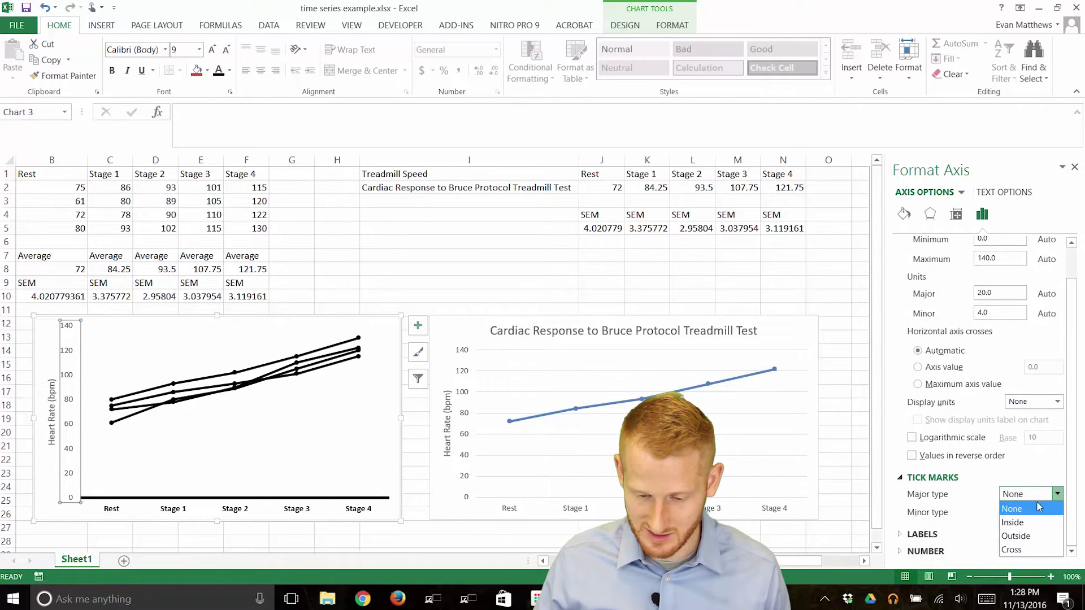
left_click(1033, 537)
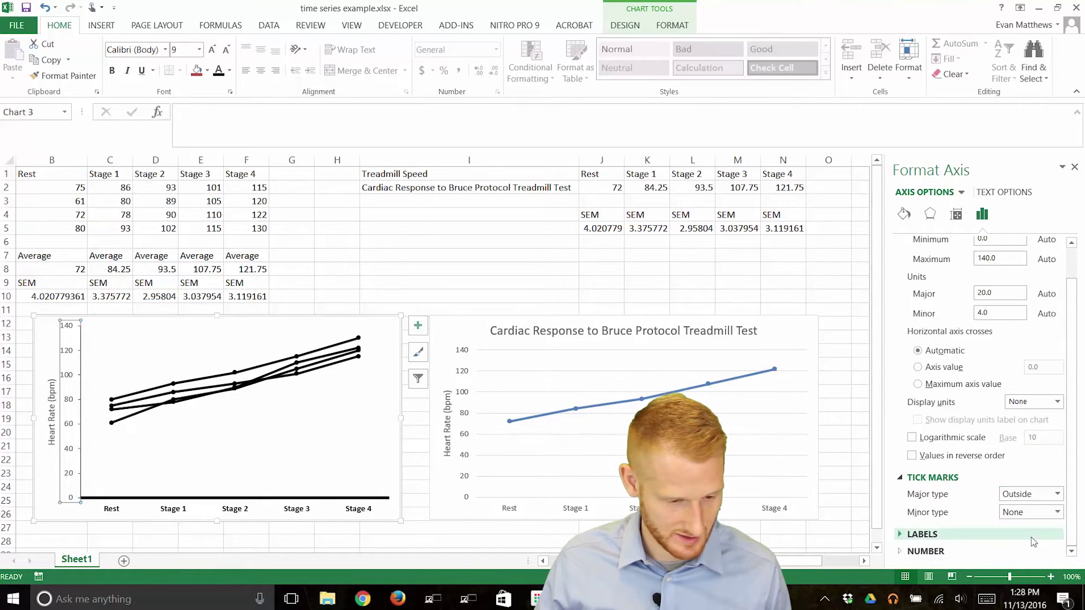
Format the four-participant chart's vertical axis line as black with a width of 3 pt.
left_click(904, 215)
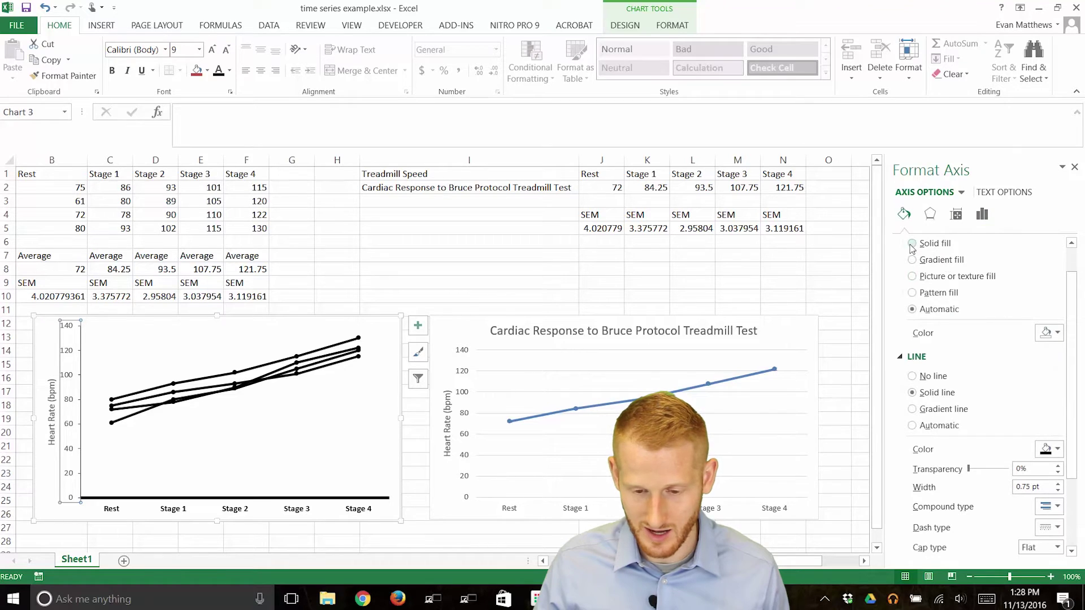
left_click(1050, 449)
left_click(986, 481)
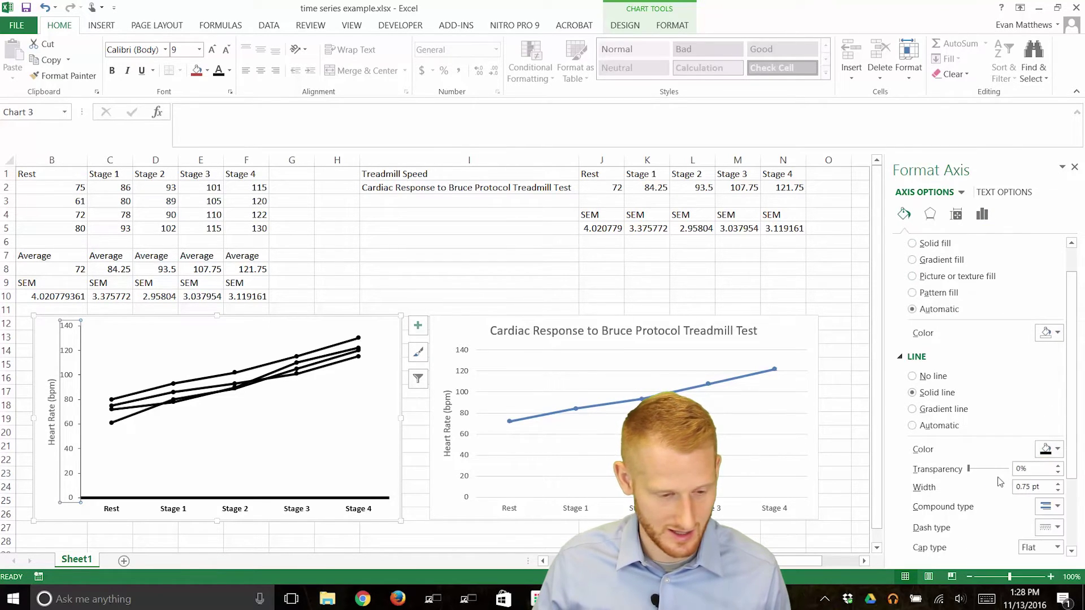
left_click(1058, 484)
left_click(1059, 484)
left_click(1058, 484)
left_click(1058, 484)
left_click(1058, 484)
left_click(1058, 484)
left_click(1059, 484)
left_click(1058, 484)
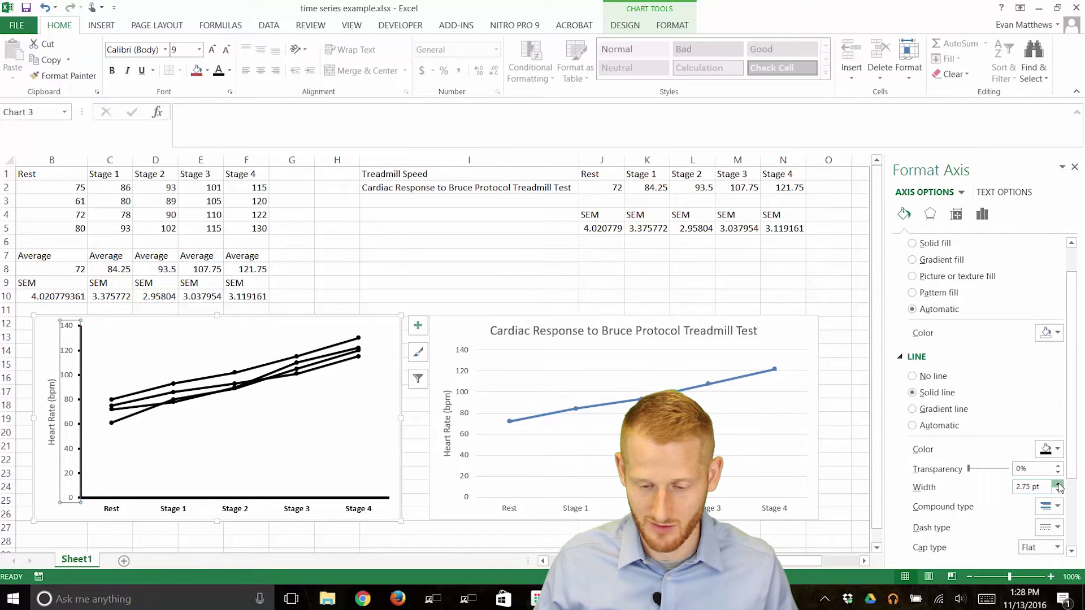
left_click(1059, 484)
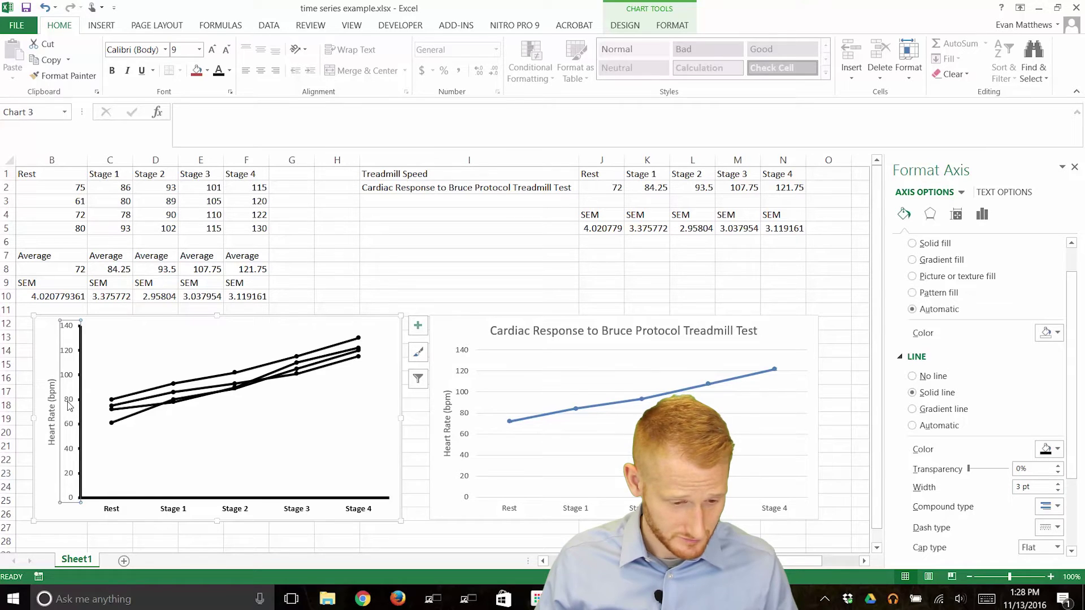
Make the vertical axis labels and the Heart Rate (bpm) axis title bold and black in the four-participant chart.
left_click(113, 71)
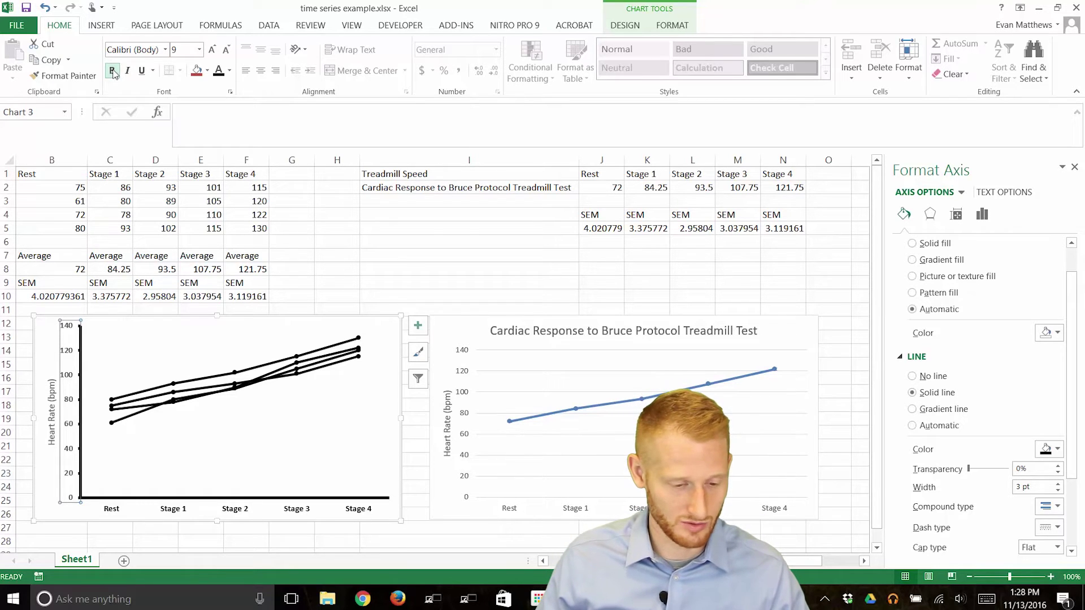
left_click(229, 71)
left_click(235, 117)
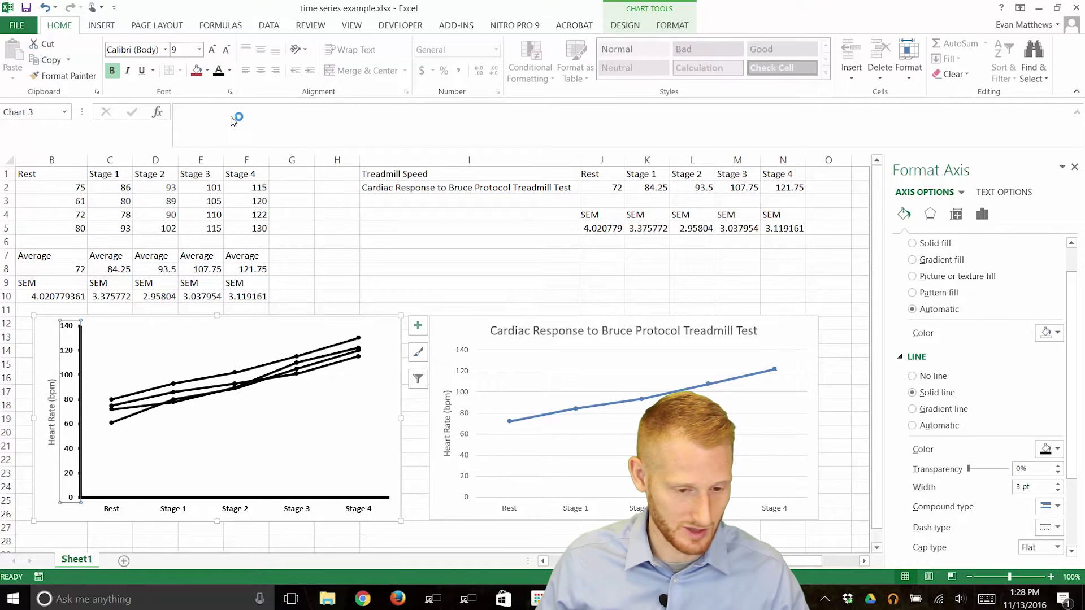
left_click(52, 405)
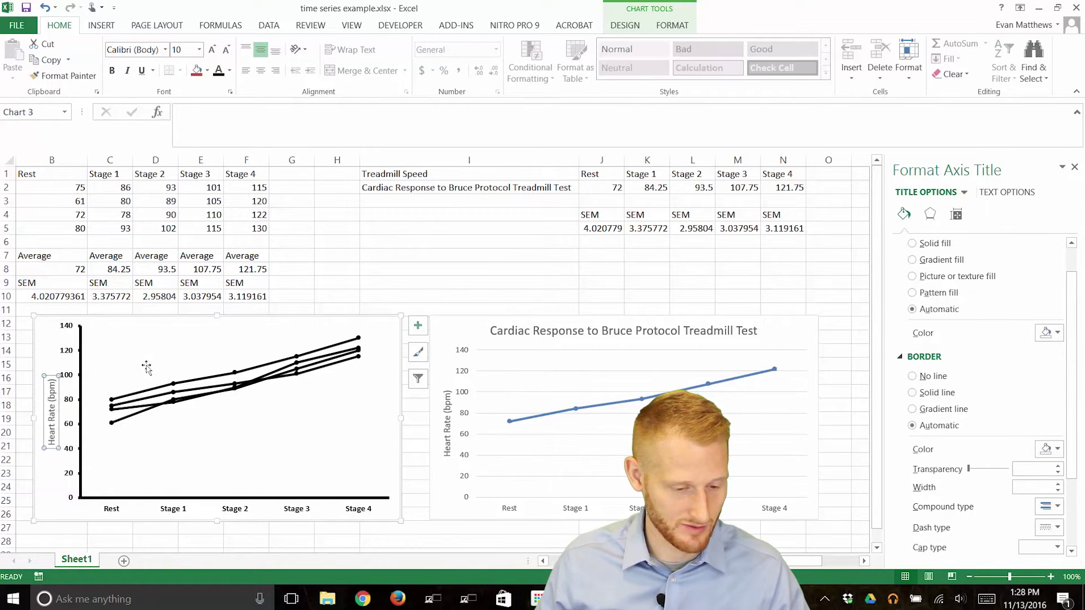
left_click(112, 71)
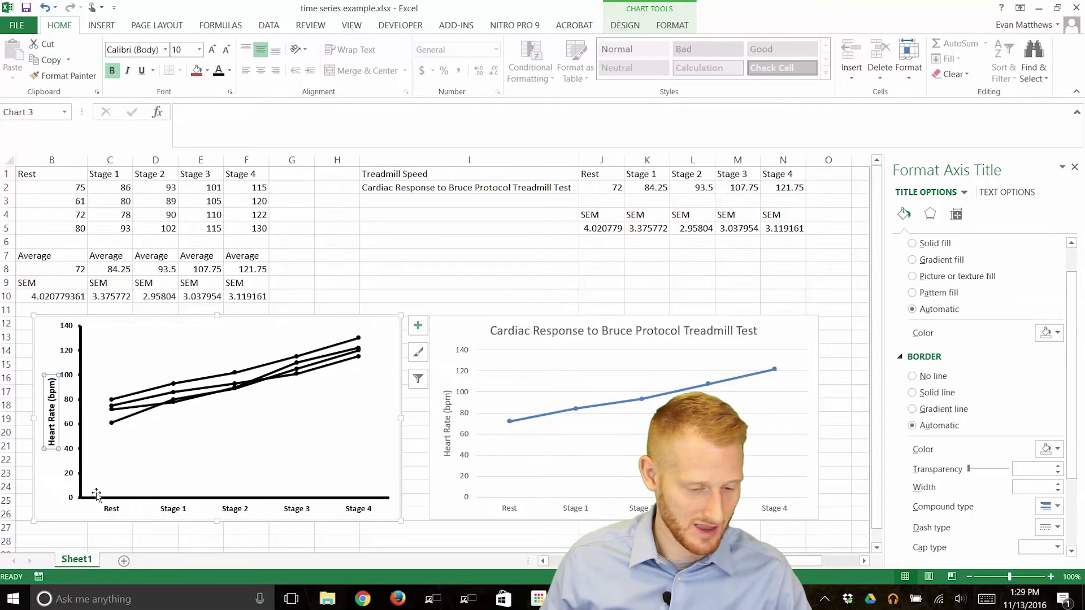
Set the font size of the vertical axis labels and the Heart Rate (bpm) axis title to 14.
left_click(70, 478)
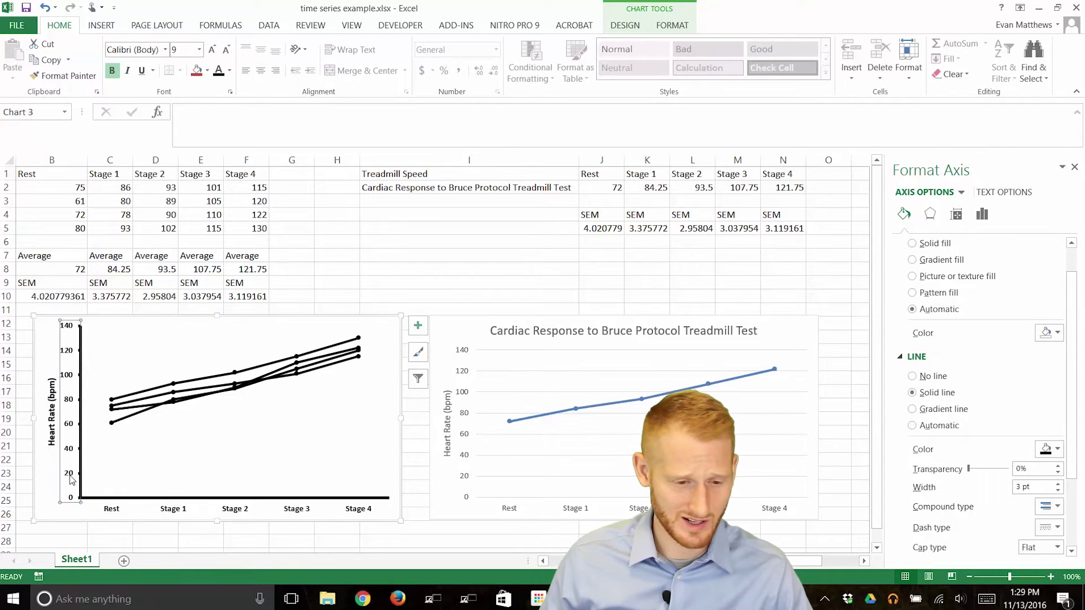
left_click(200, 50)
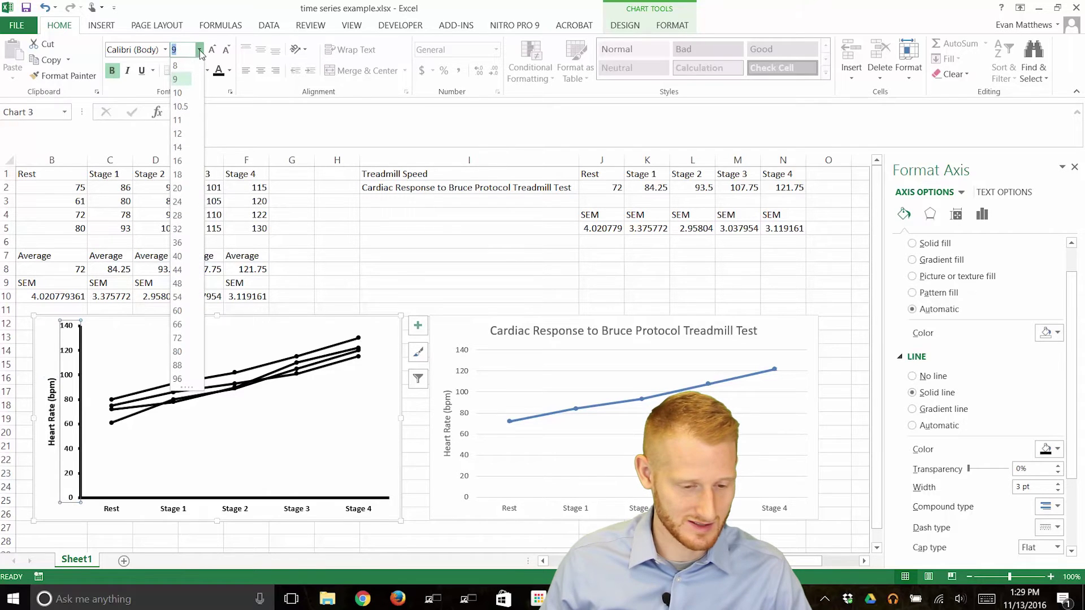
left_click(180, 148)
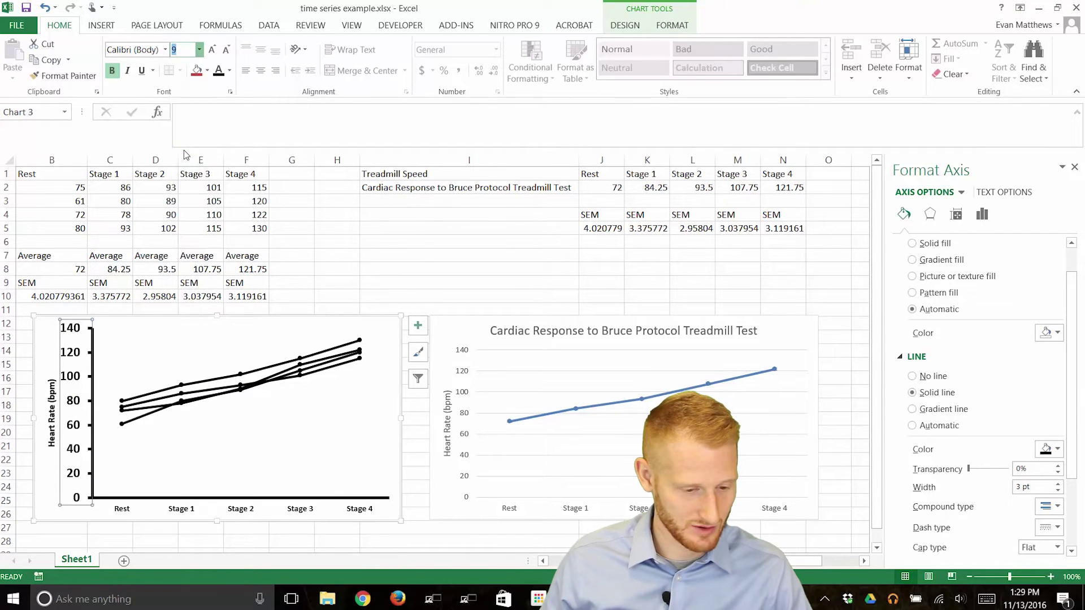
left_click(51, 412)
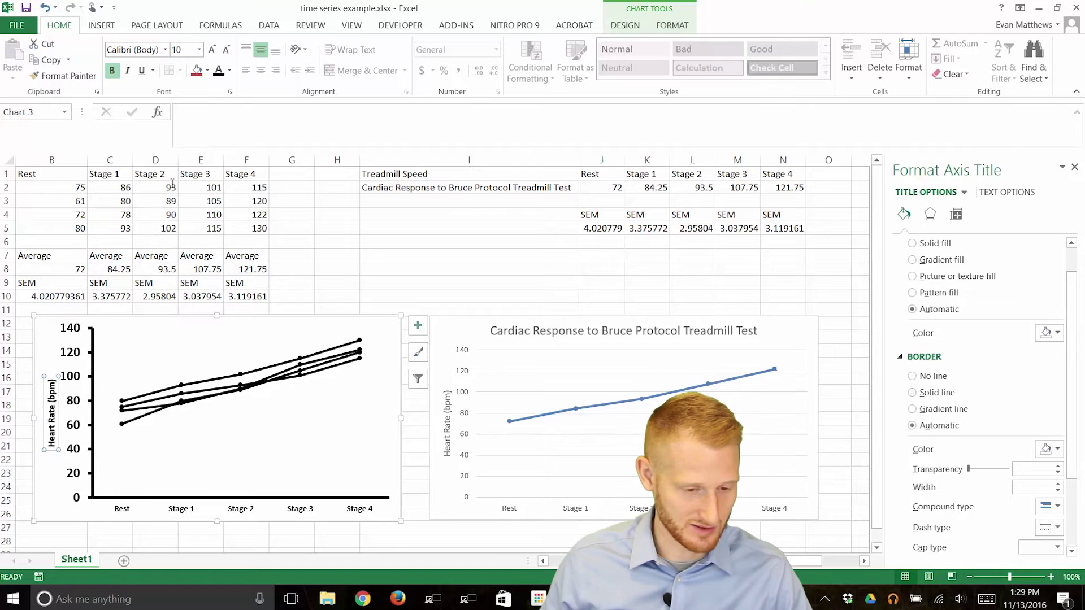
left_click(199, 50)
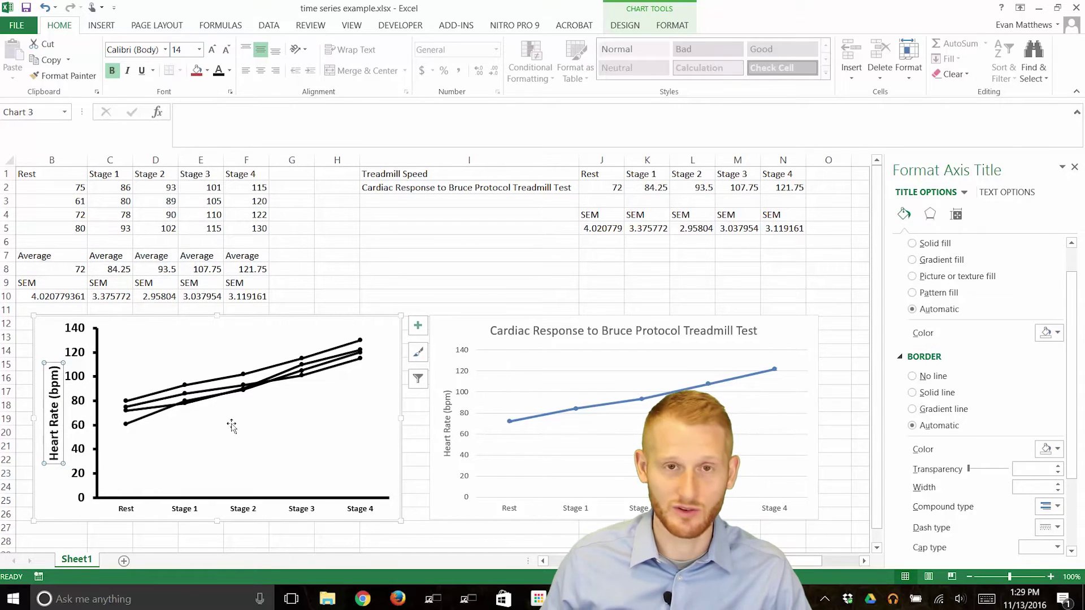
Try font size 14 on the four-participant chart's horizontal axis labels, settling on size 12.
left_click(131, 512)
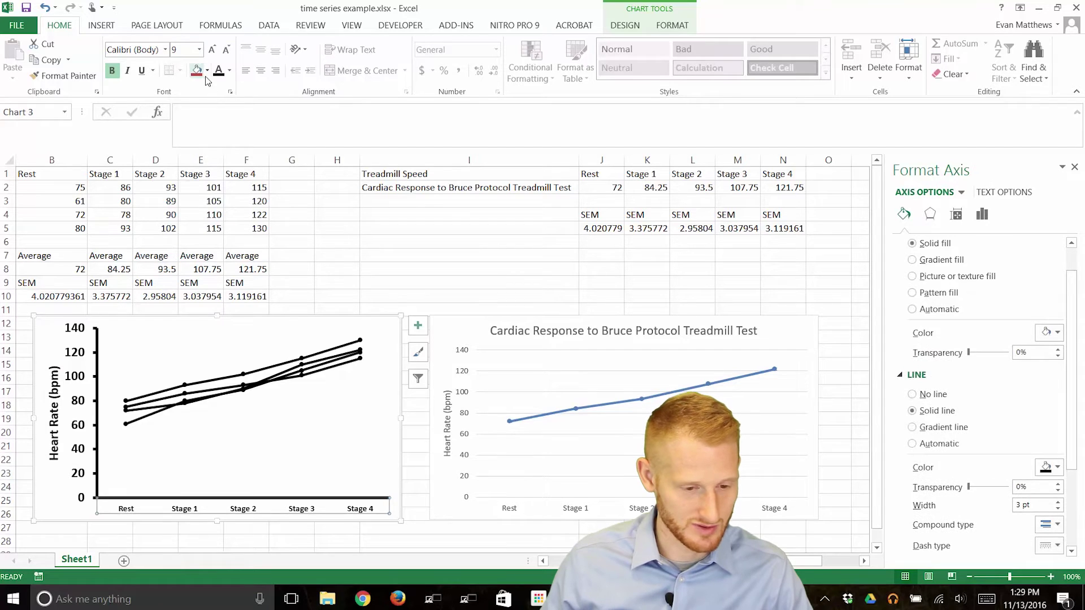
left_click(199, 50)
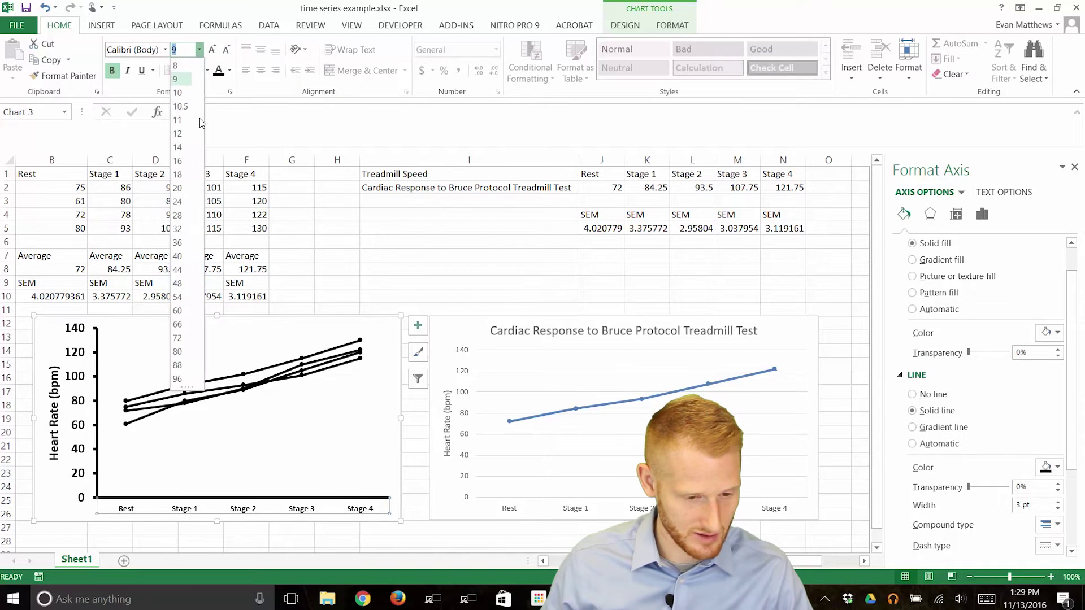
left_click(178, 148)
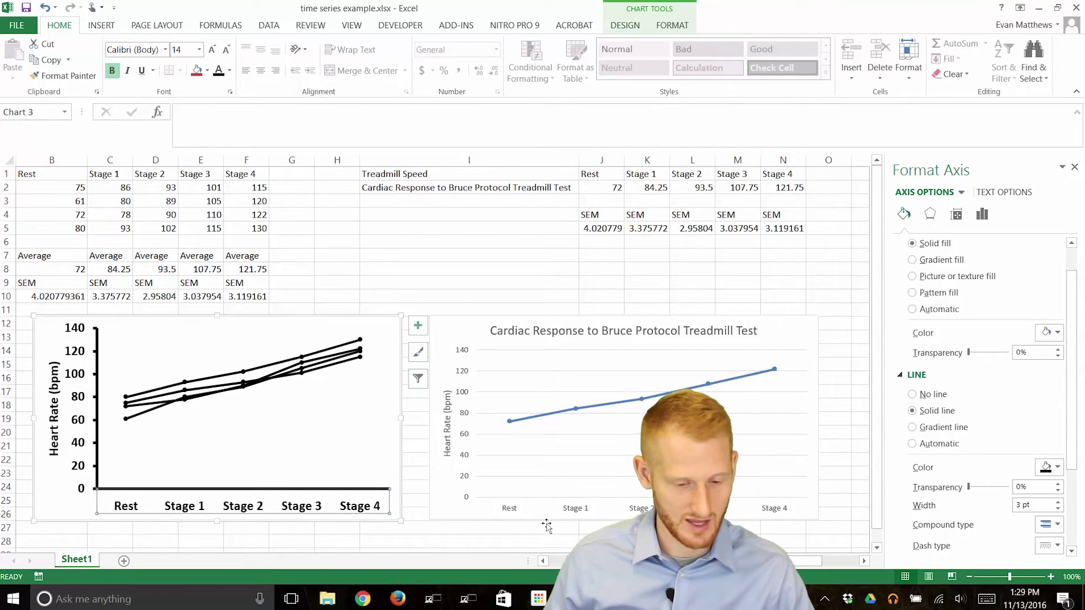
left_click(199, 50)
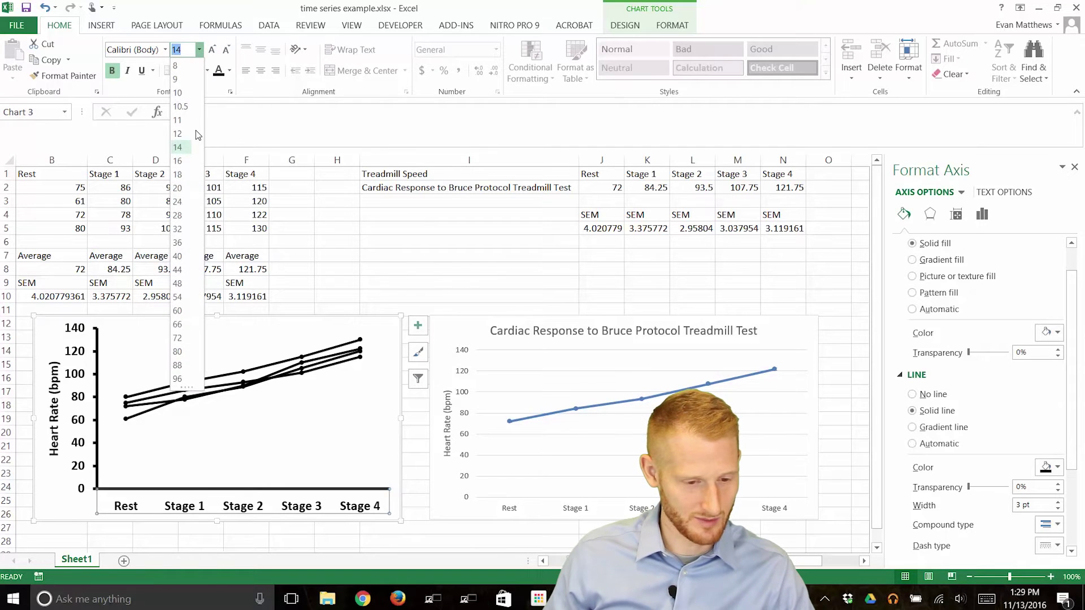
left_click(182, 135)
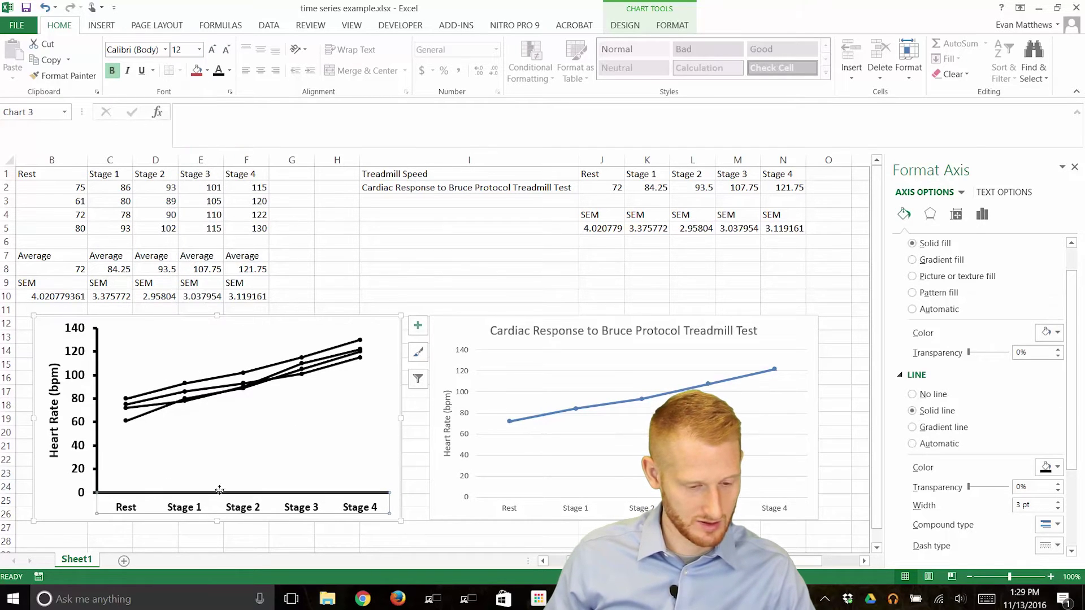
Set the font size of the four-participant chart's vertical axis labels to 12 and deselect the chart.
left_click(79, 449)
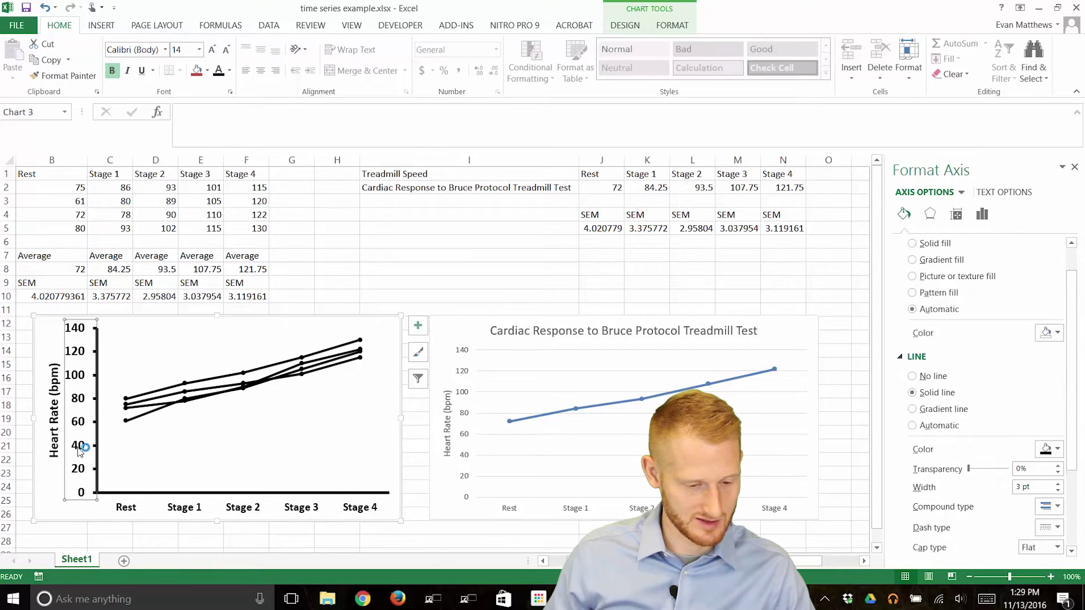
left_click(200, 50)
left_click(188, 133)
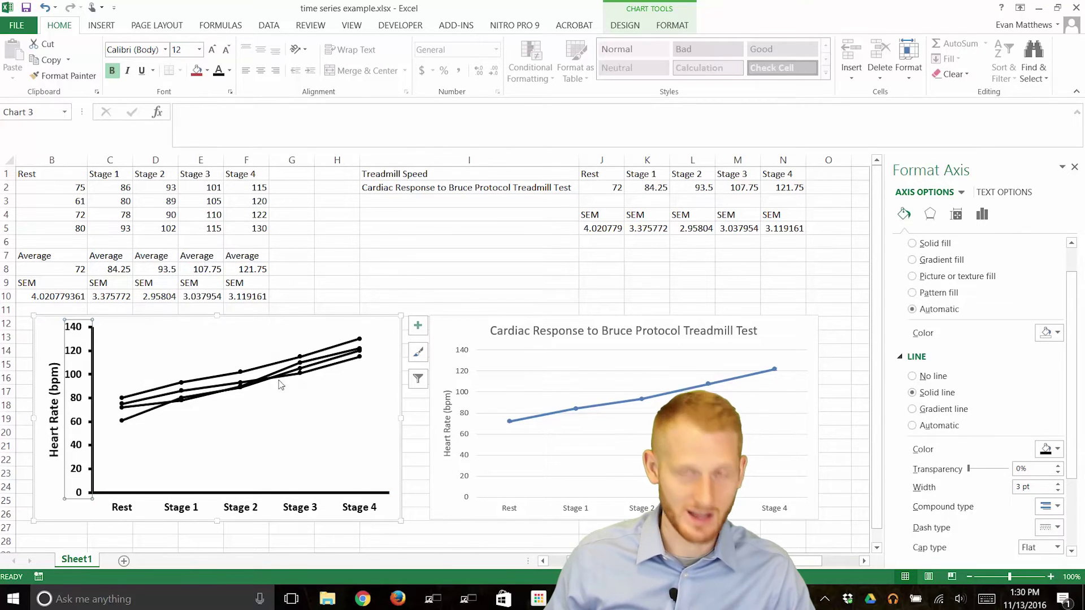
left_click(93, 519)
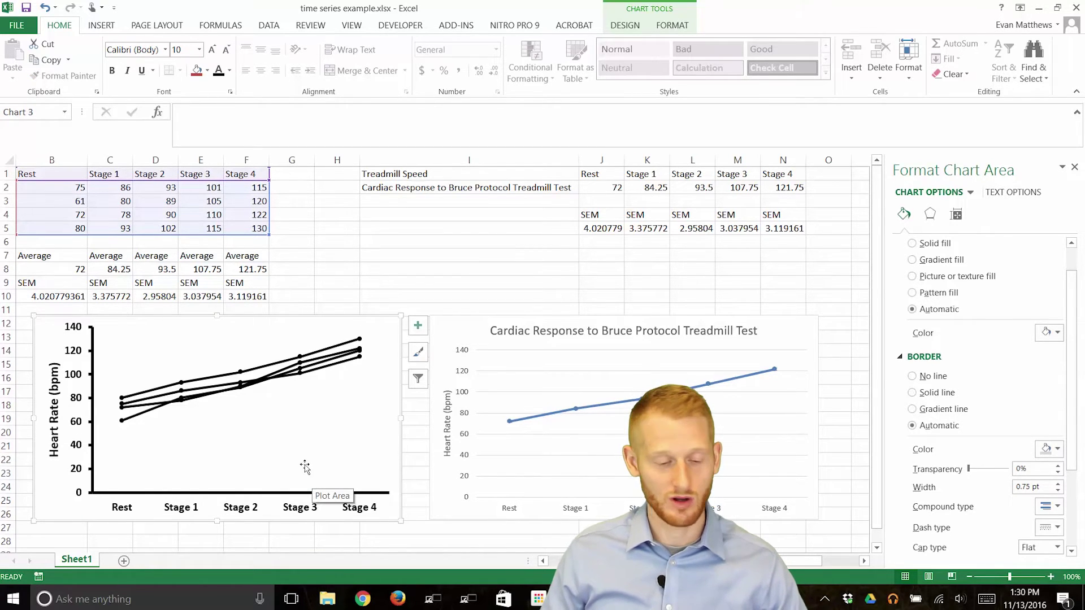
left_click(227, 537)
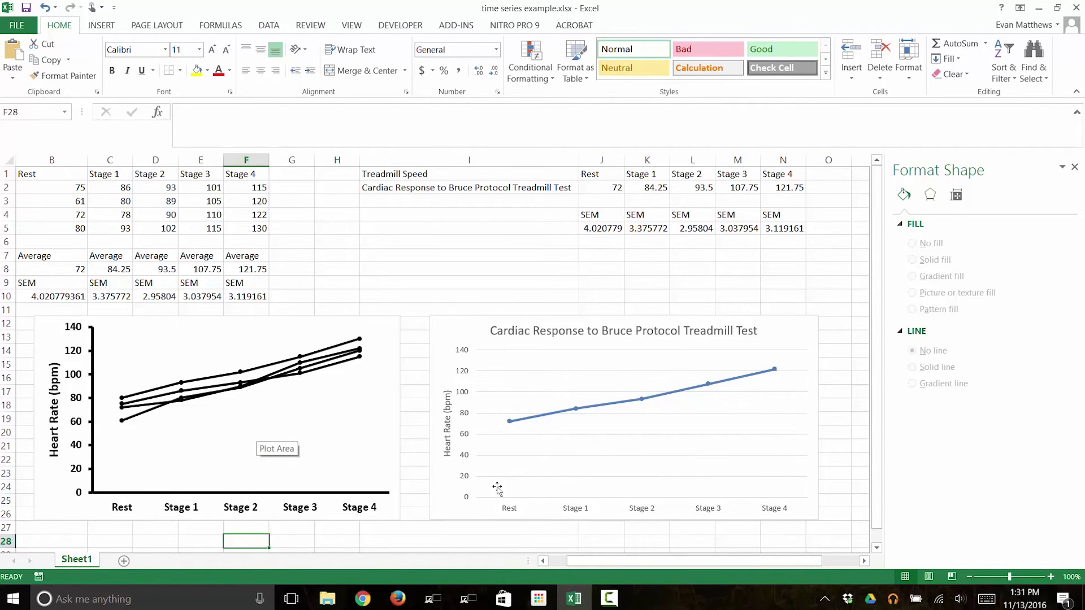
Add error bars with a custom error amount to the average heart rate chart and open their value specification.
left_click(461, 515)
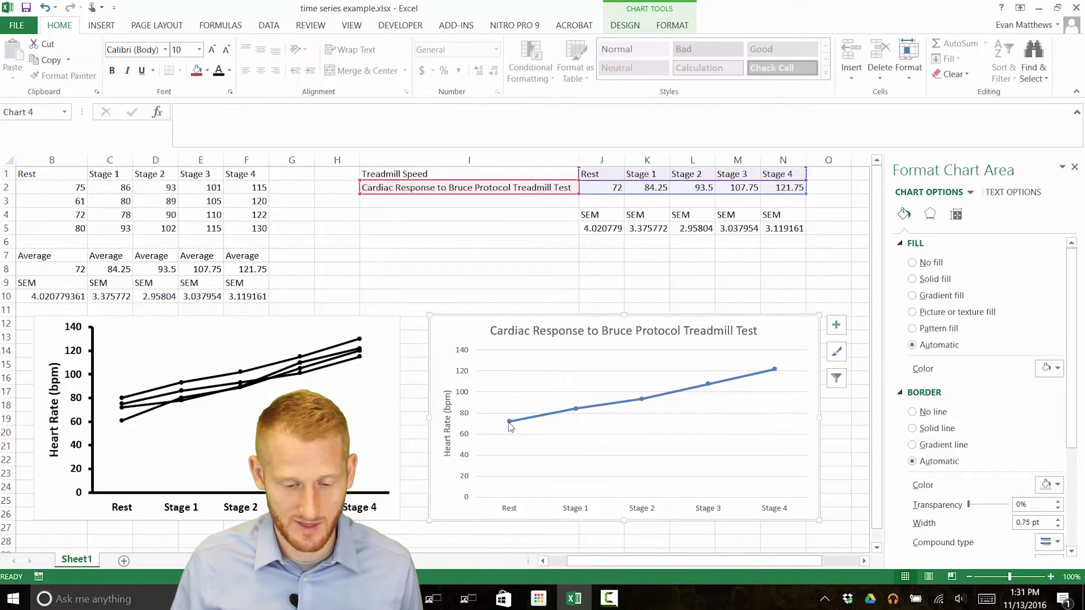
mouse_move(510, 425)
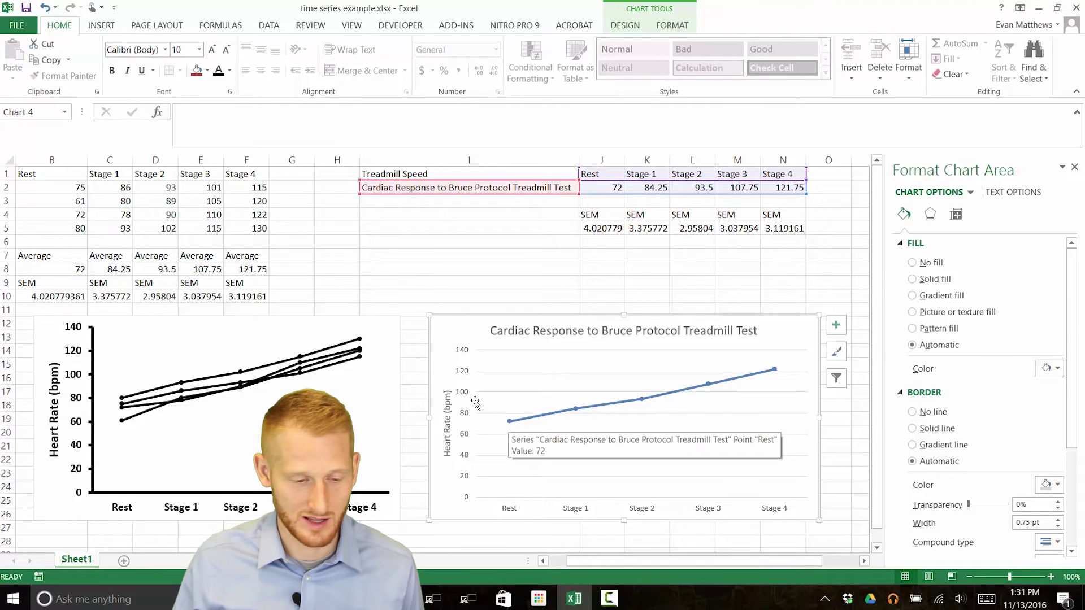
left_click(627, 27)
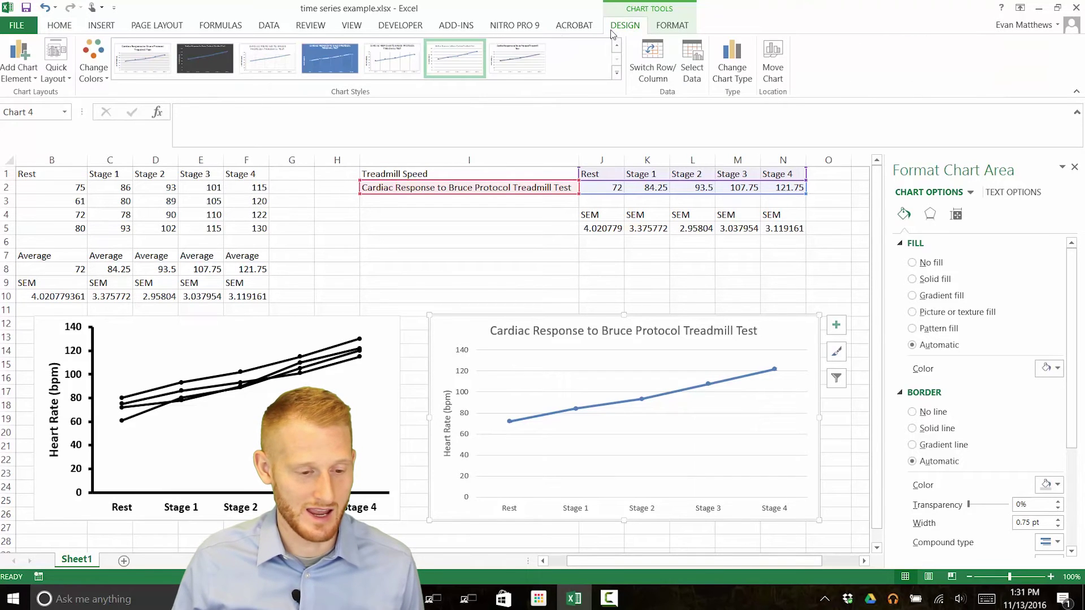
left_click(27, 69)
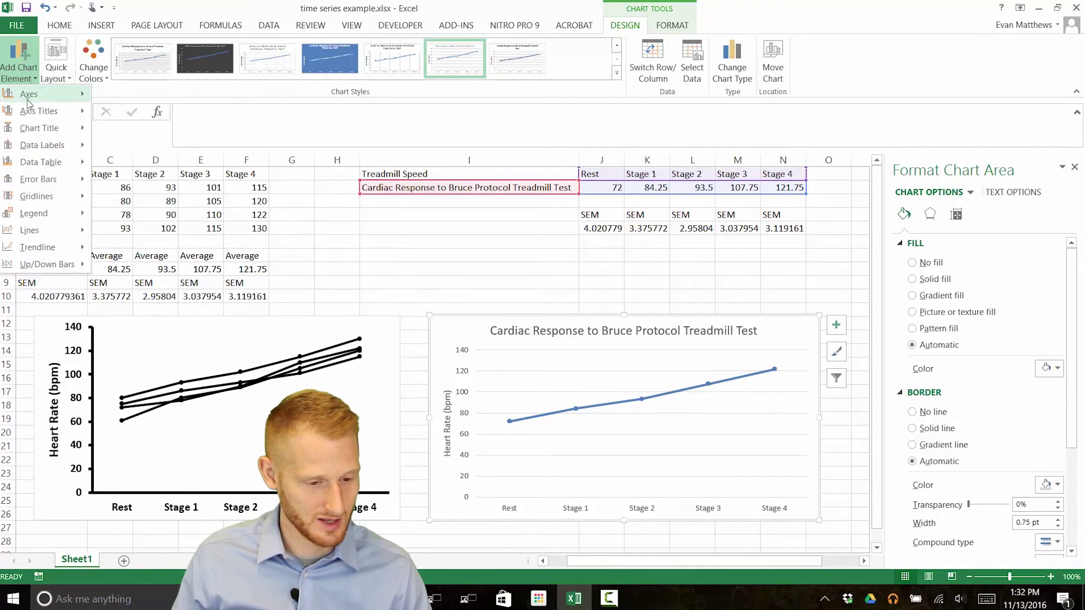
mouse_move(73, 180)
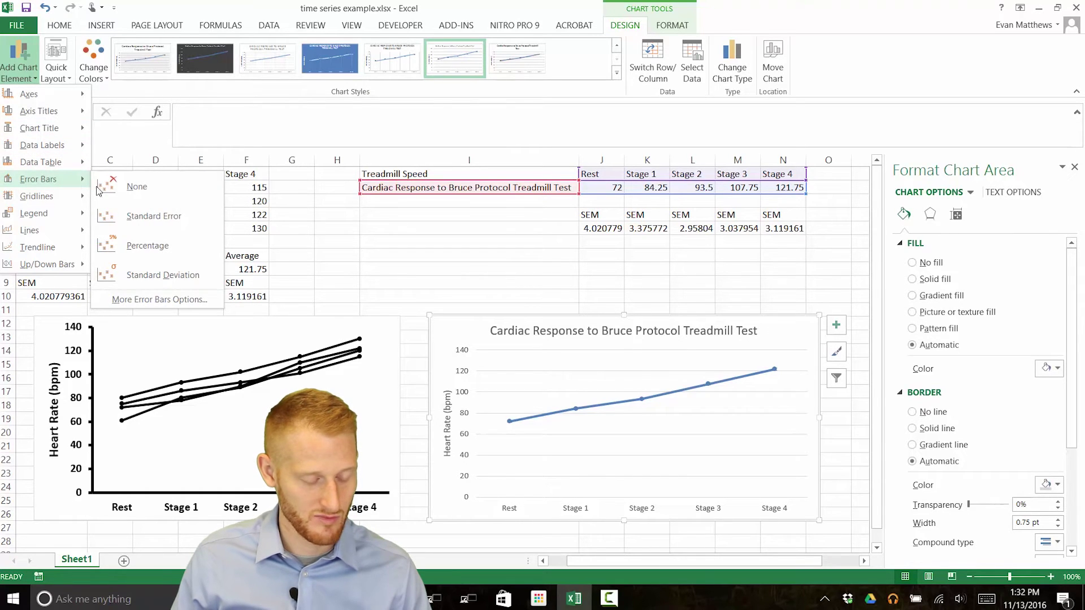
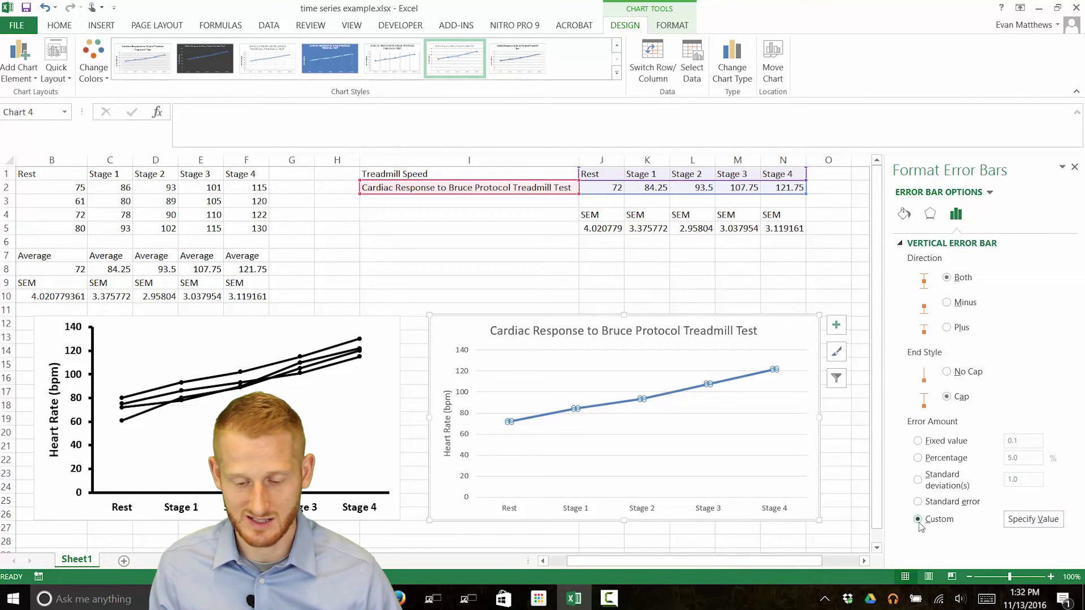
left_click(1034, 519)
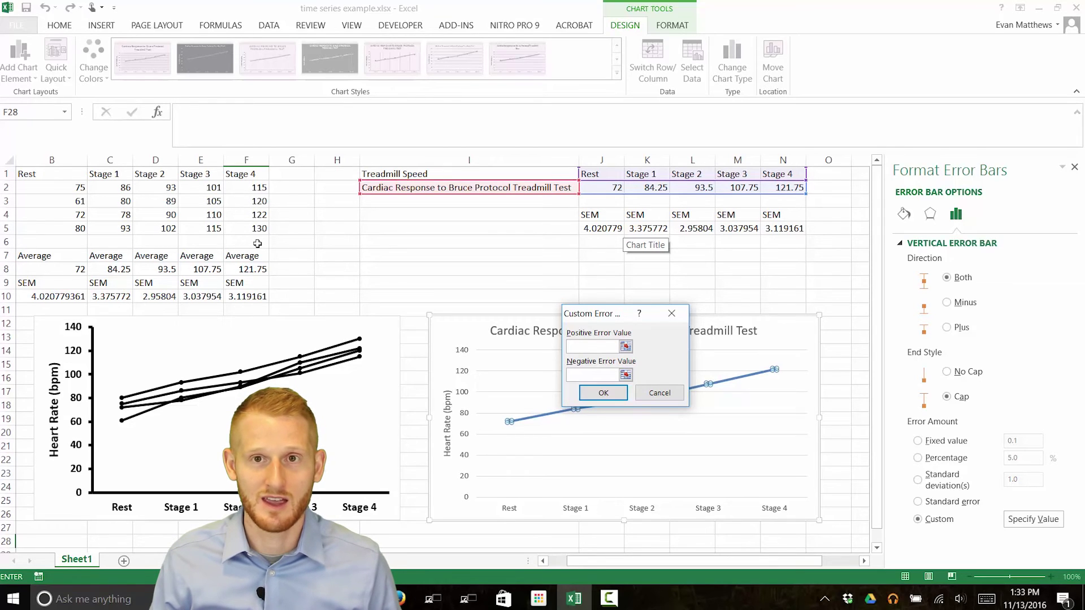
Set both the positive and negative custom error values to the SEM range J5:N5 on Sheet1.
left_click(626, 347)
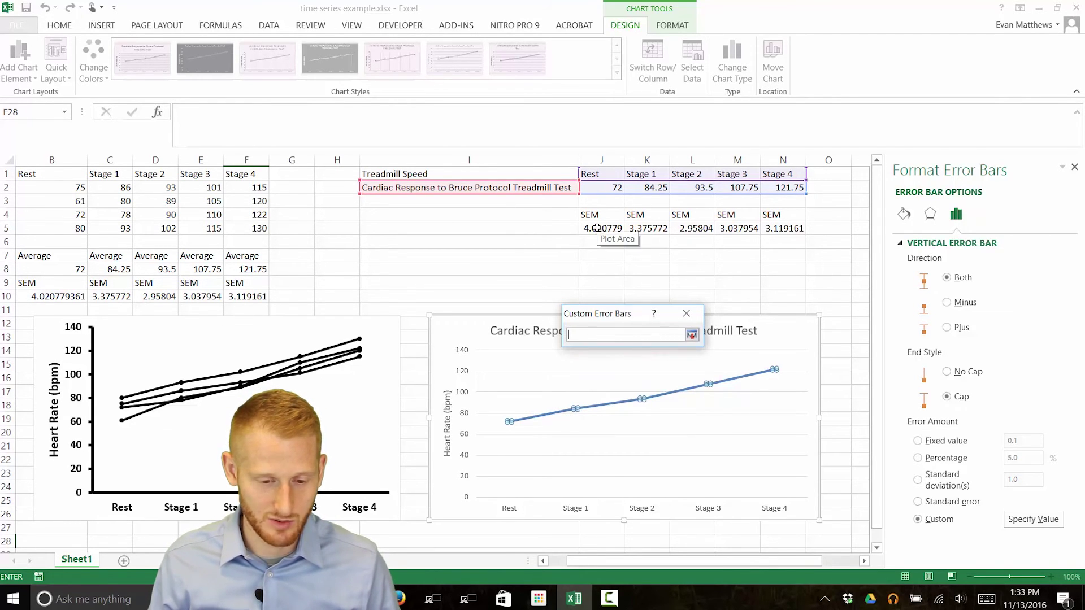
left_click_drag(602, 232, 783, 229)
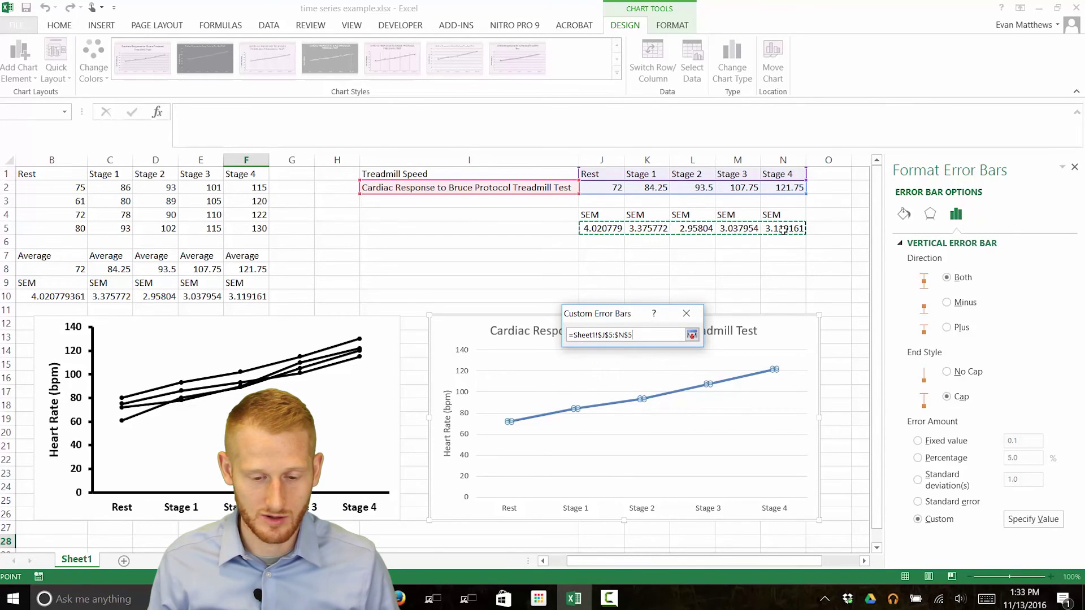
left_click(691, 335)
left_click(626, 375)
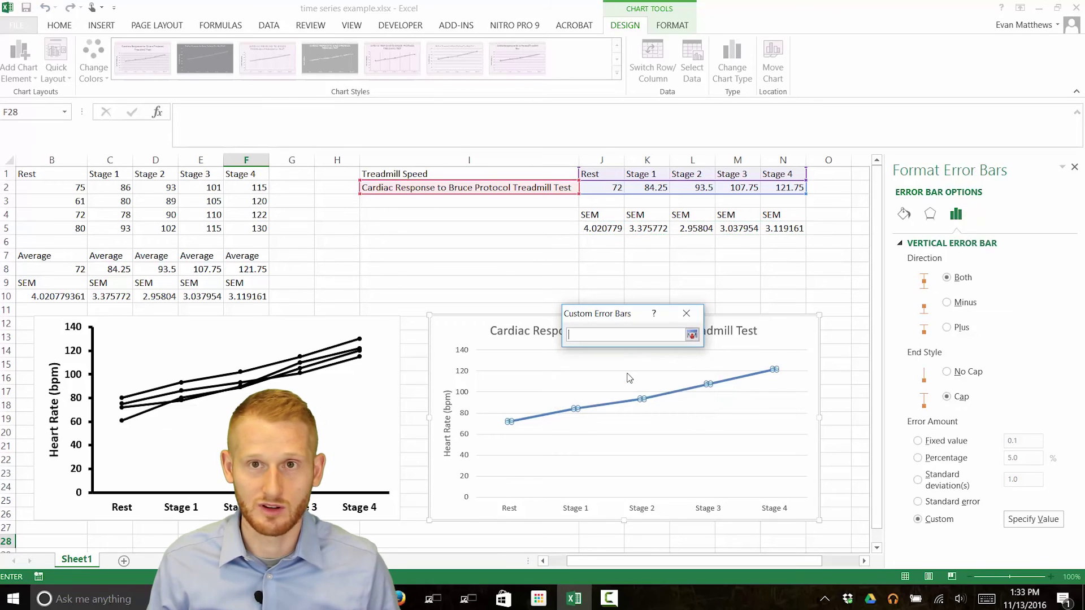
left_click_drag(596, 226, 785, 228)
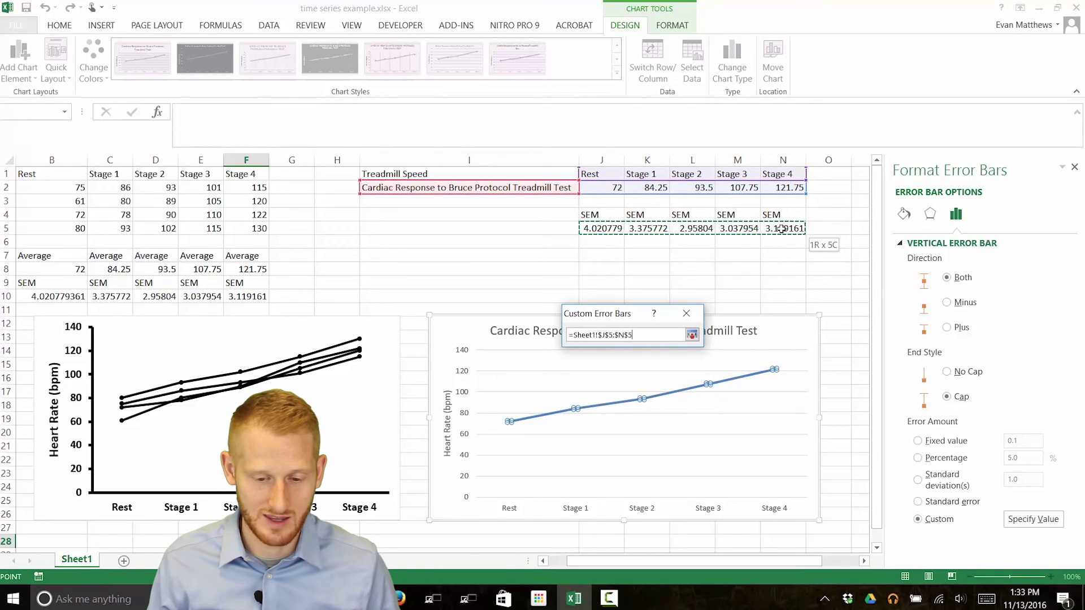
left_click(692, 335)
left_click(618, 392)
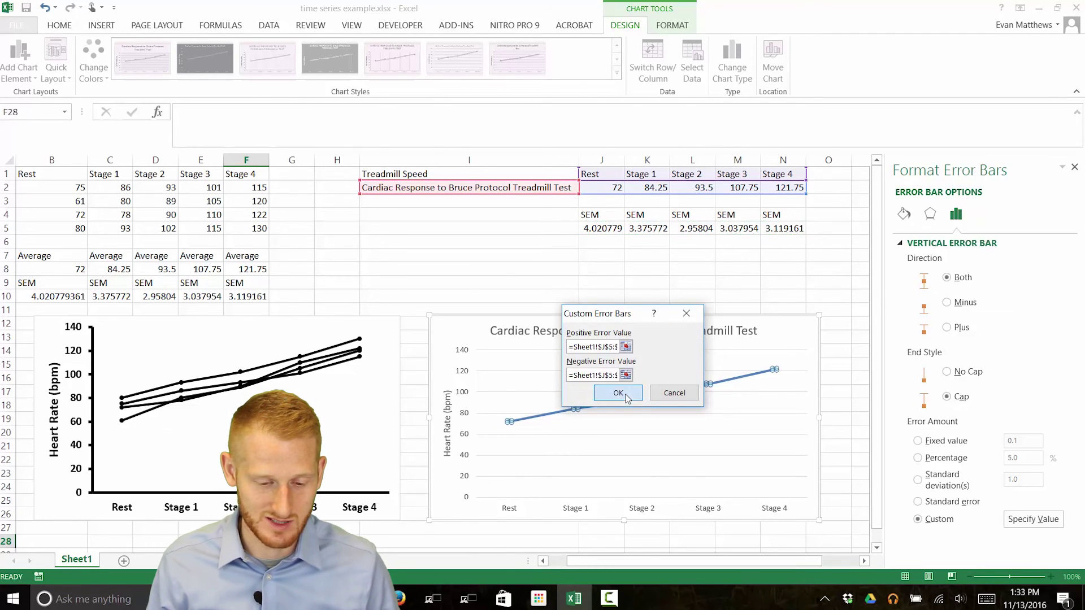
Delete the chart title and the major gridlines from the average heart rate chart.
left_click(782, 329)
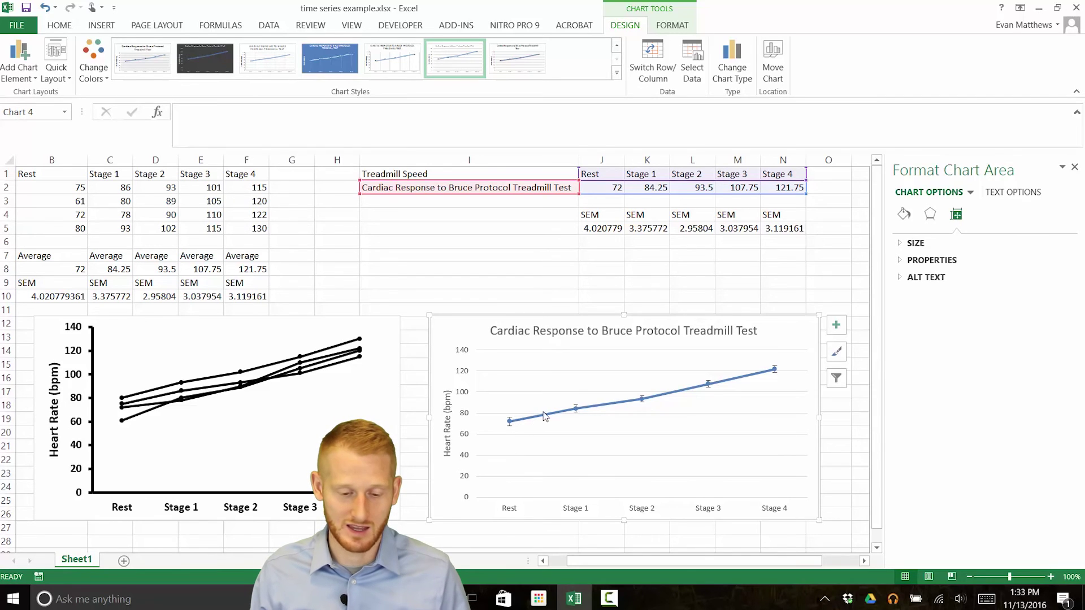
left_click(591, 339)
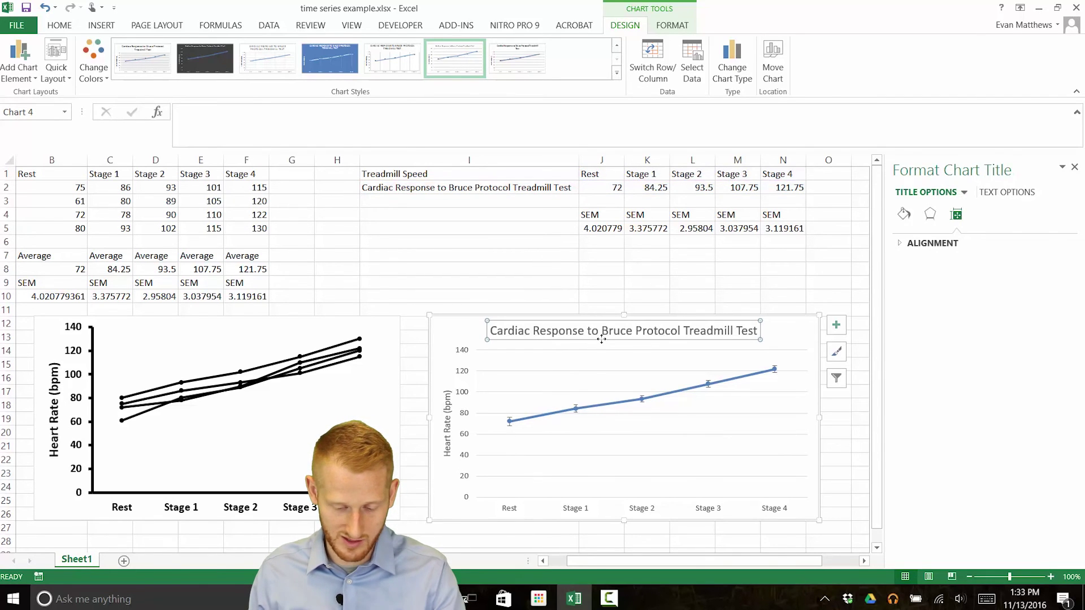
key("Delete")
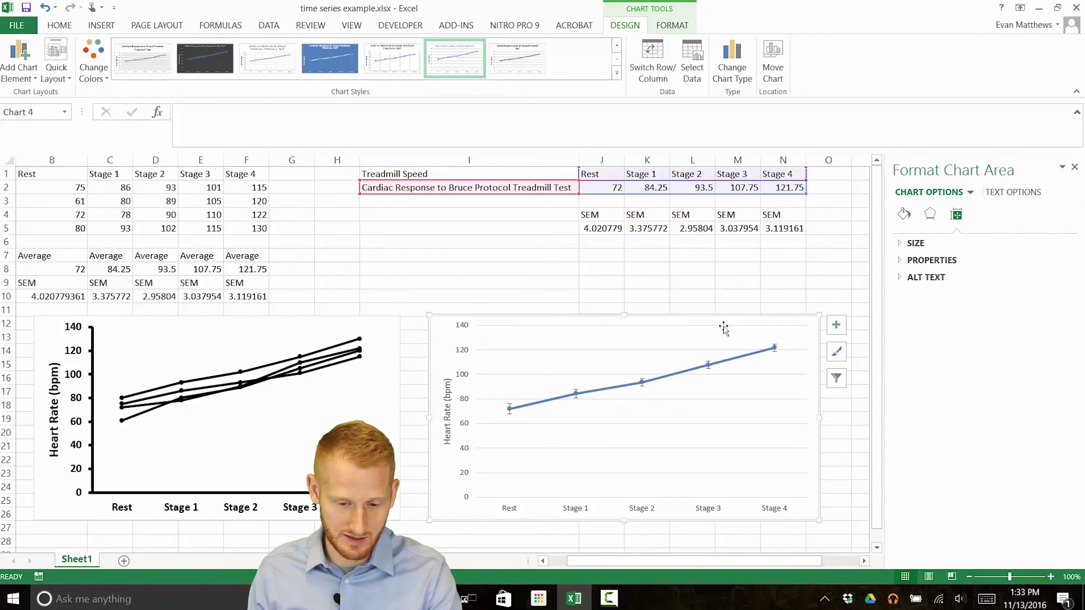
left_click(723, 330)
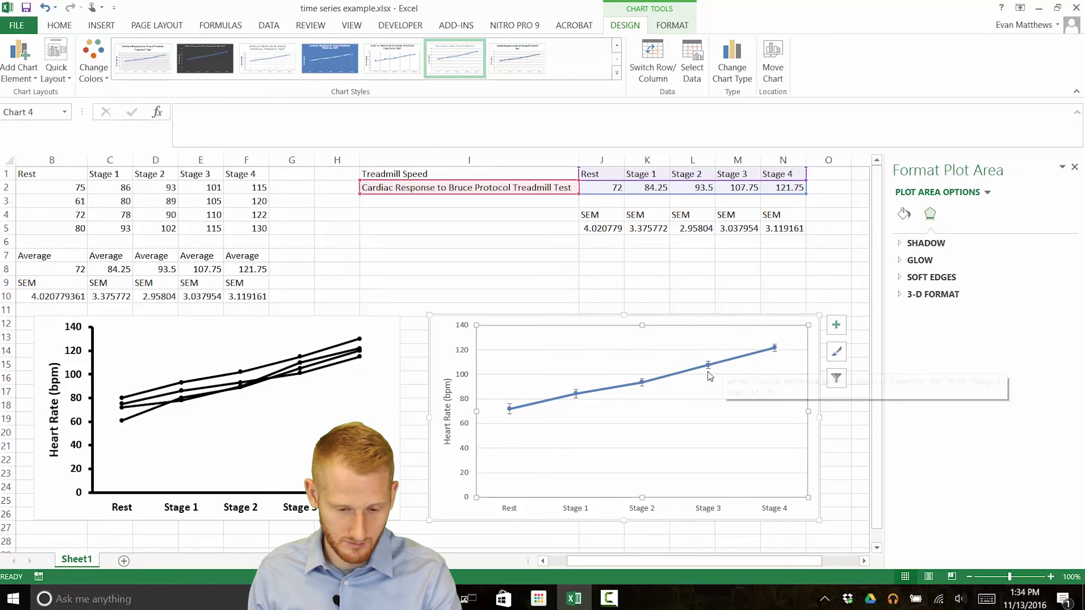
left_click(677, 351)
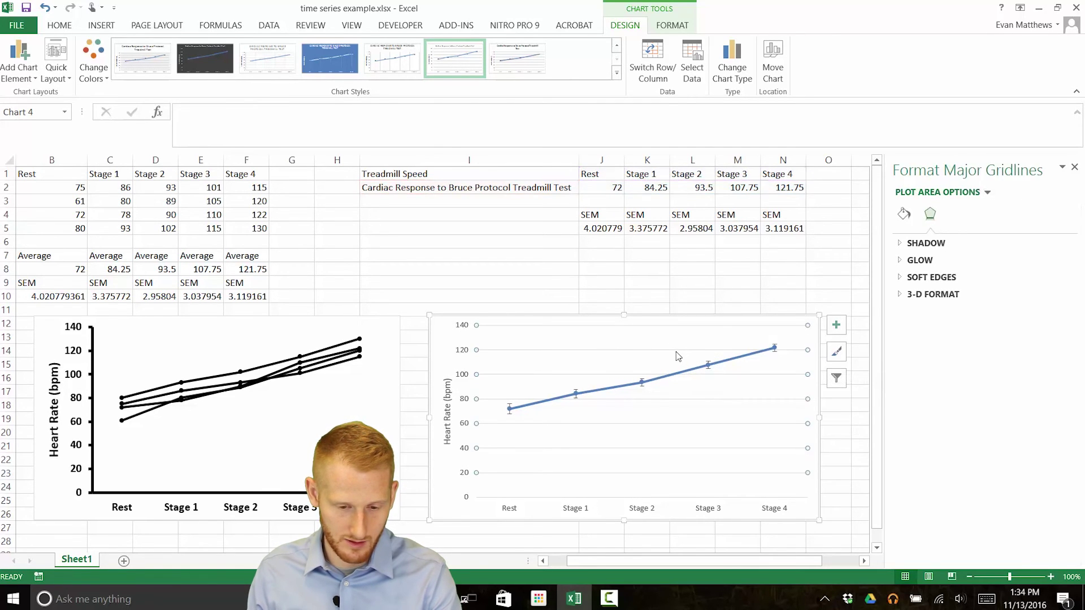
key("Escape")
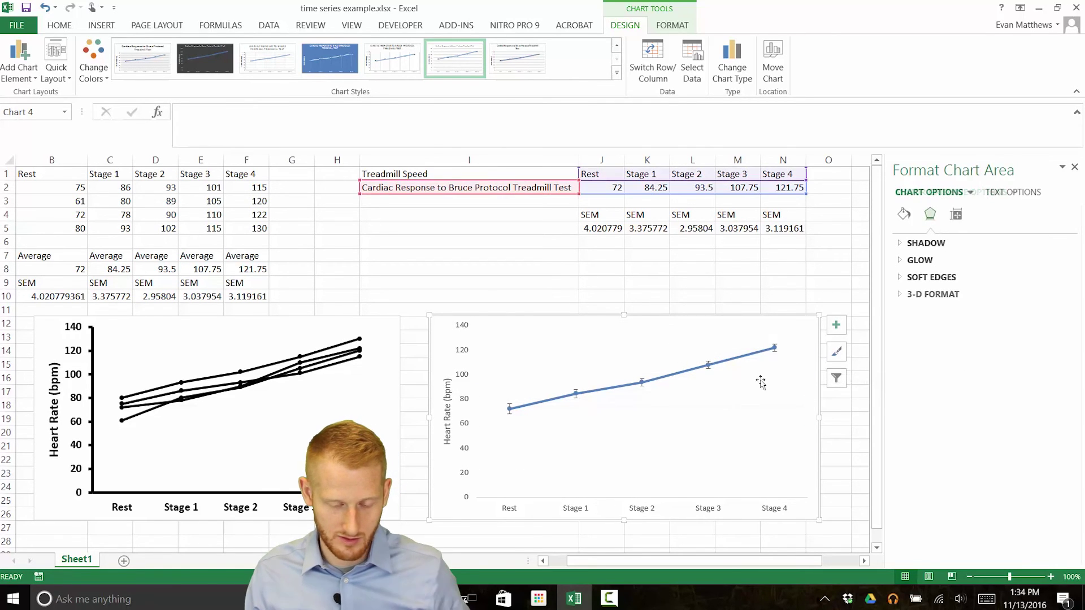
Make the data series line of the average heart rate chart black.
left_click(730, 366)
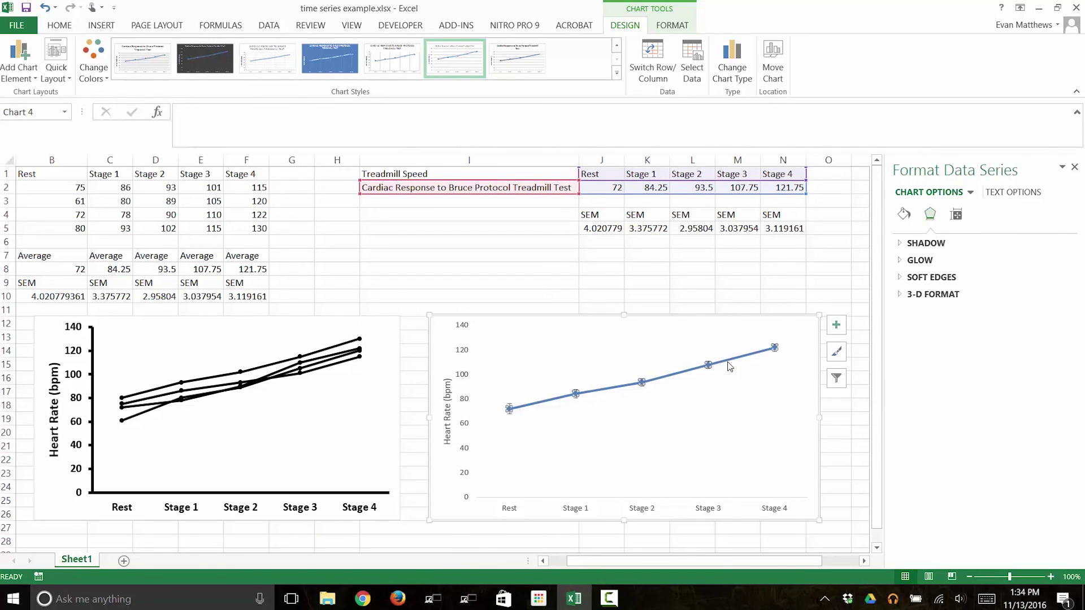
left_click(904, 214)
left_click(917, 261)
left_click(1050, 354)
left_click(987, 385)
Make the fill and border of the average series' markers solid black.
left_click(967, 243)
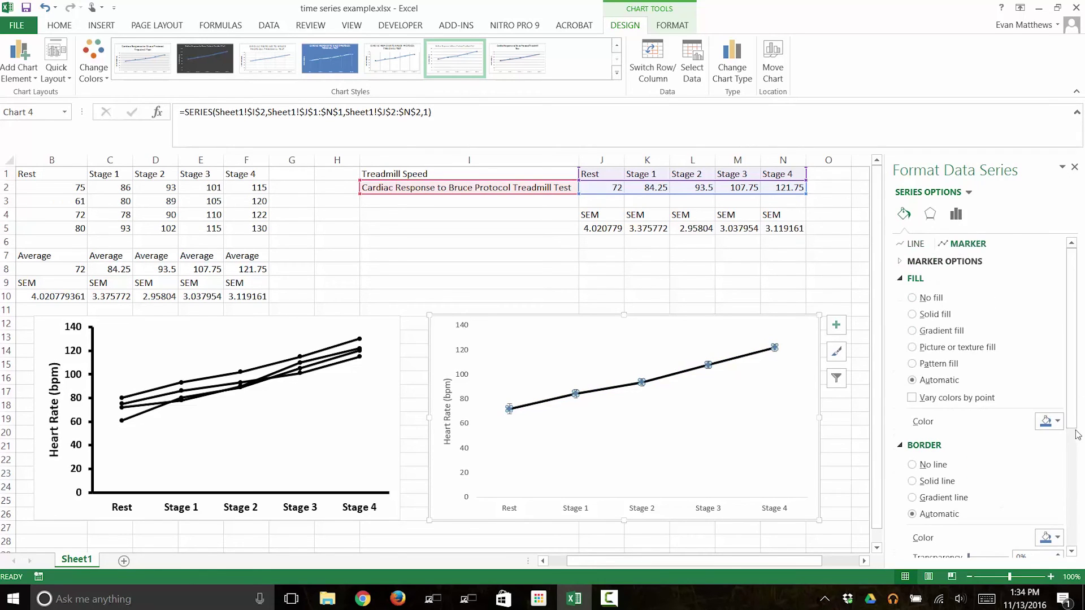
left_click(1049, 422)
left_click(987, 452)
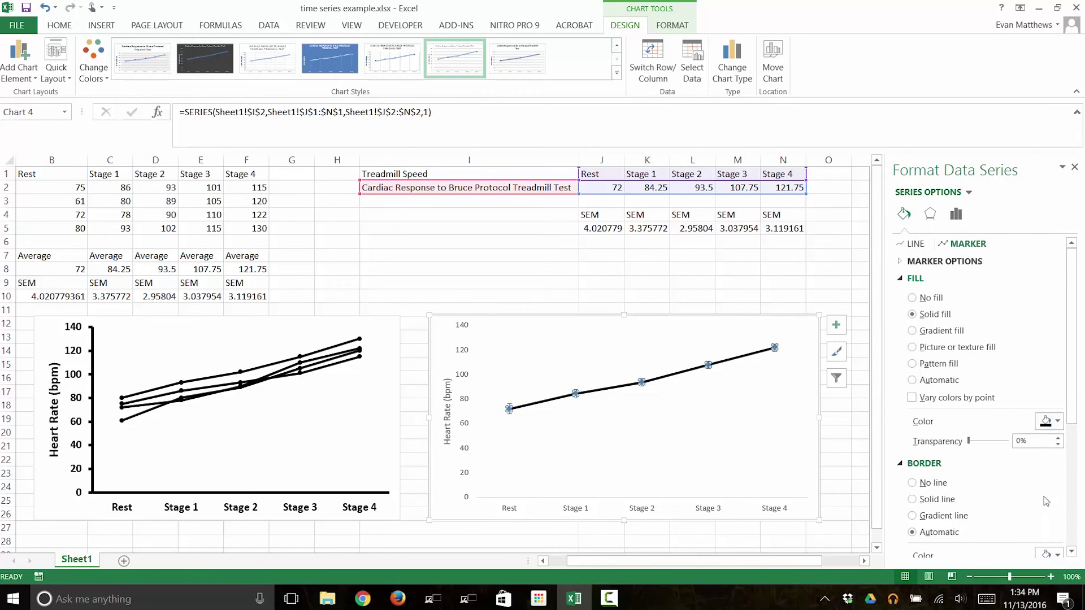
left_click(1056, 553)
left_click(985, 448)
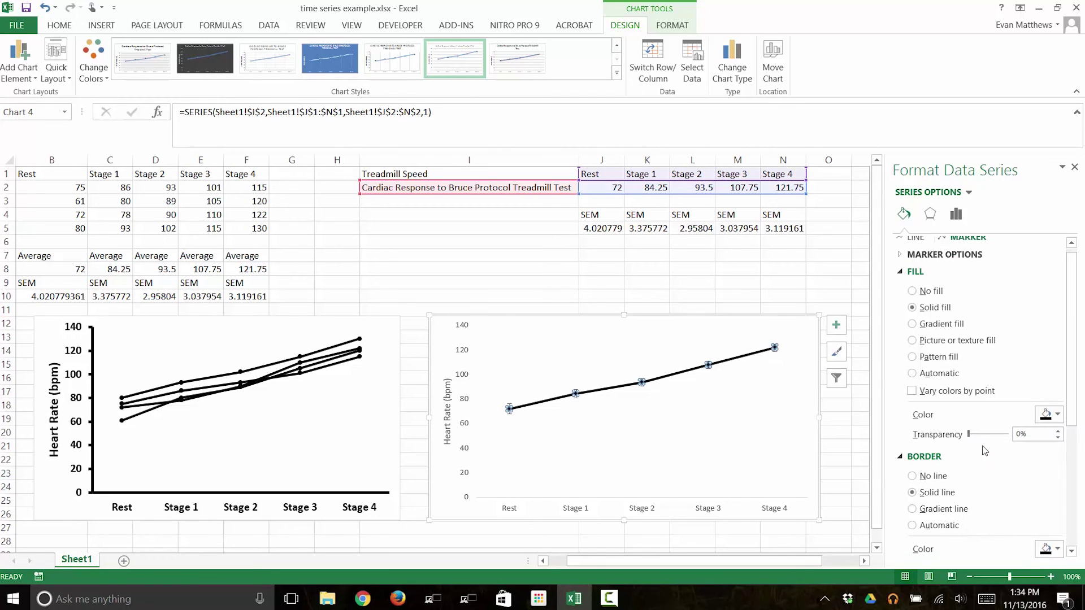
Make the average chart's horizontal axis labels bold and black with font size 12.
left_click(713, 508)
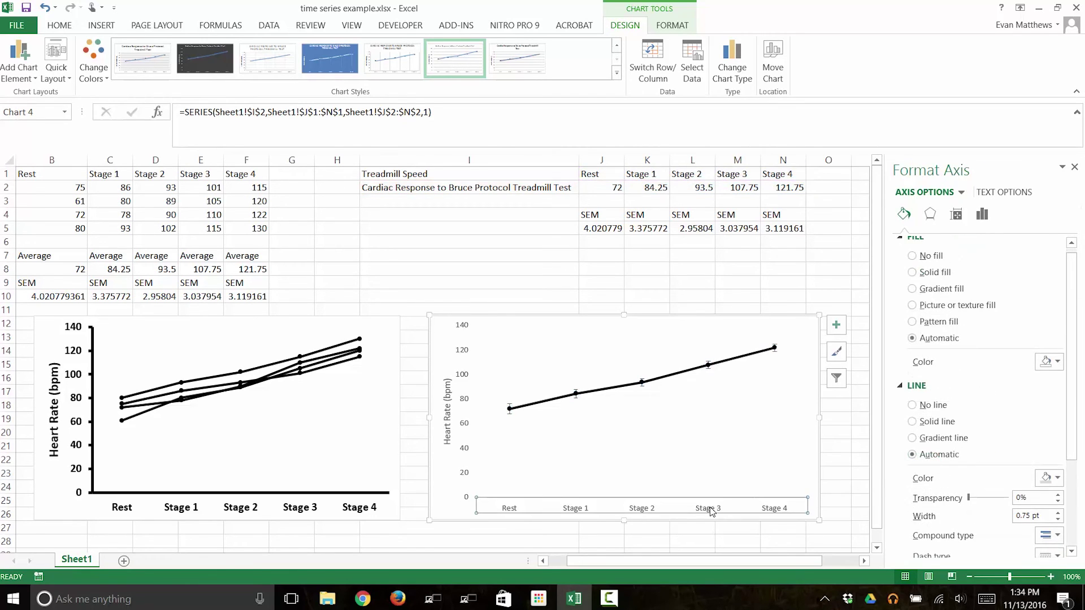
left_click(59, 25)
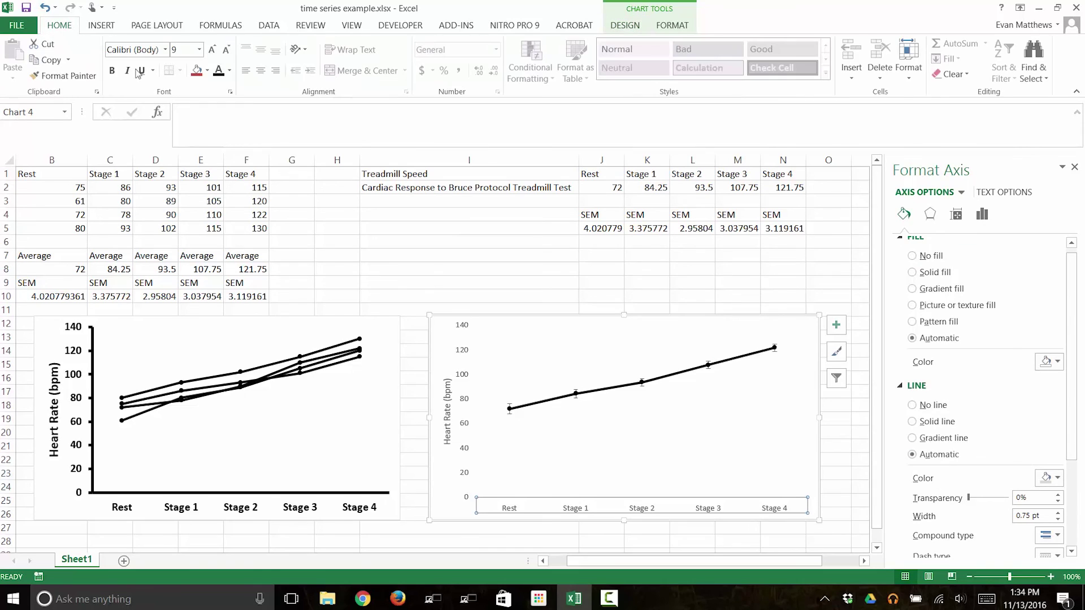
left_click(111, 70)
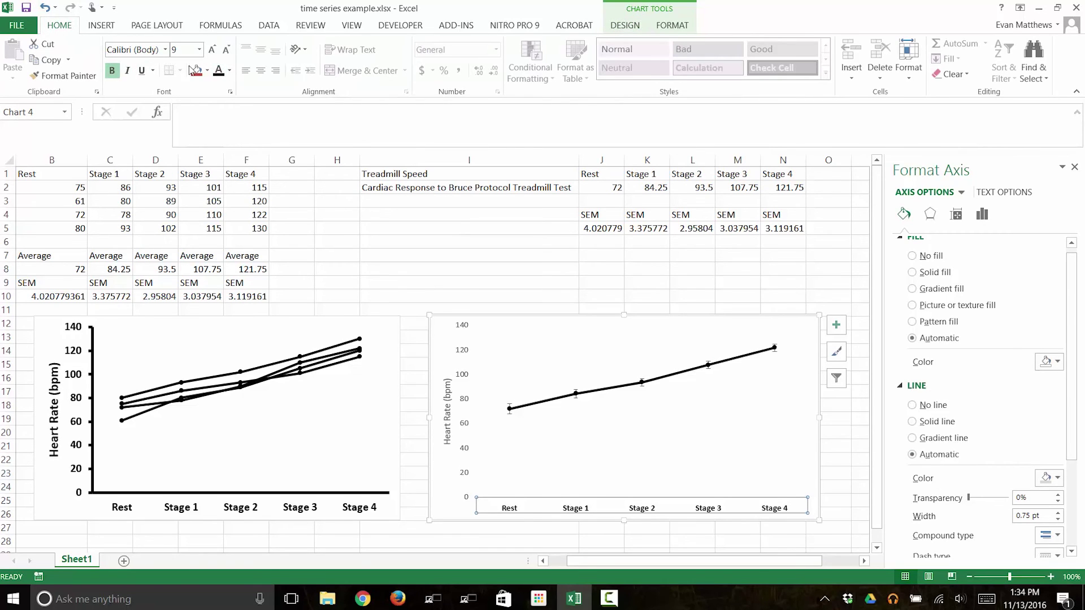
left_click(199, 50)
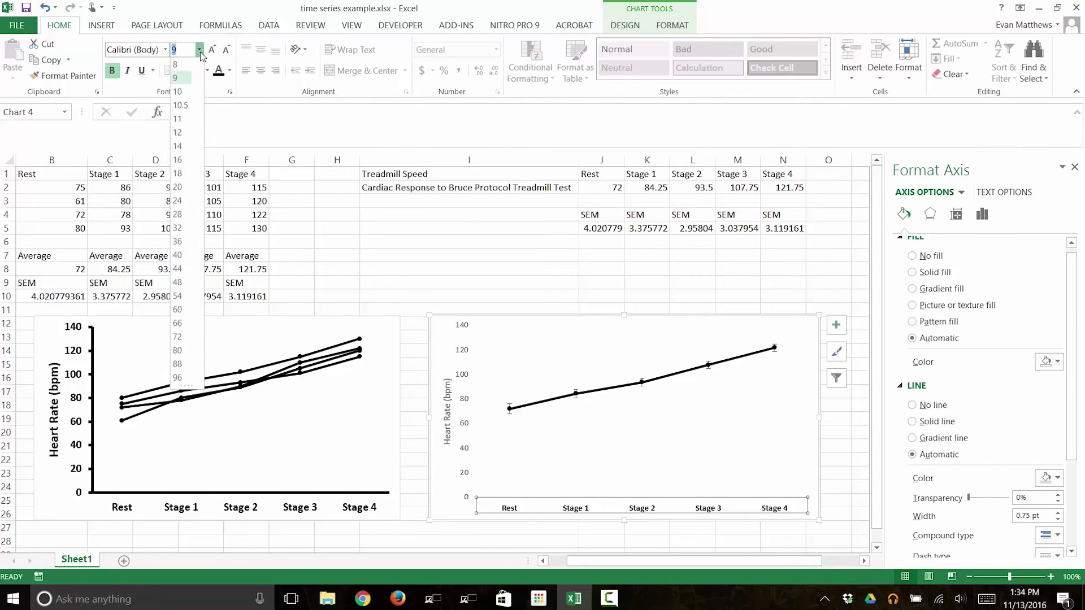
left_click(187, 133)
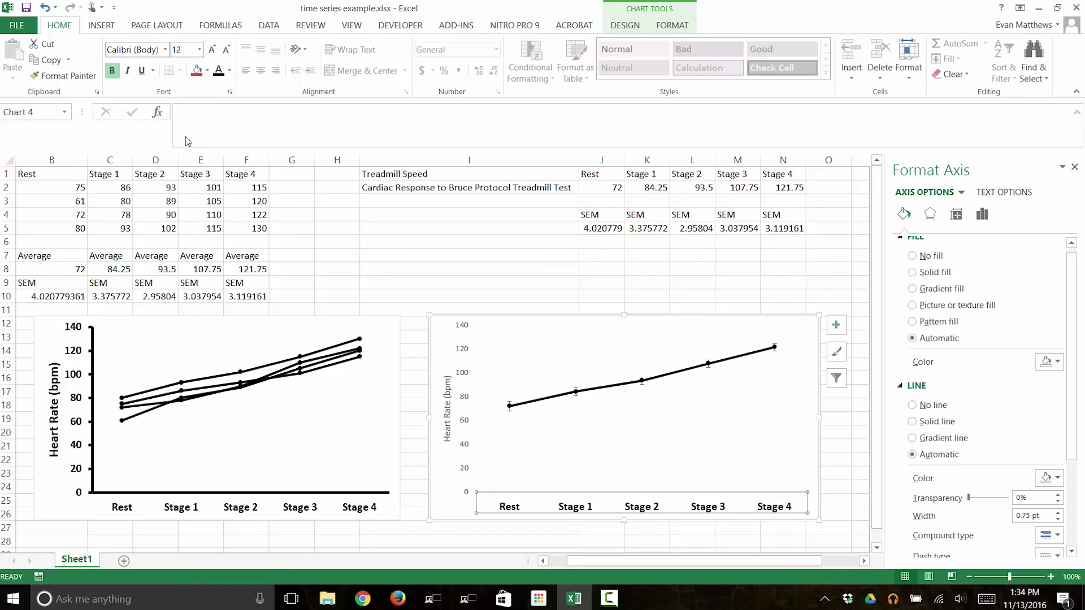
Make the average chart's vertical axis labels bold and black with font size 12.
left_click(463, 428)
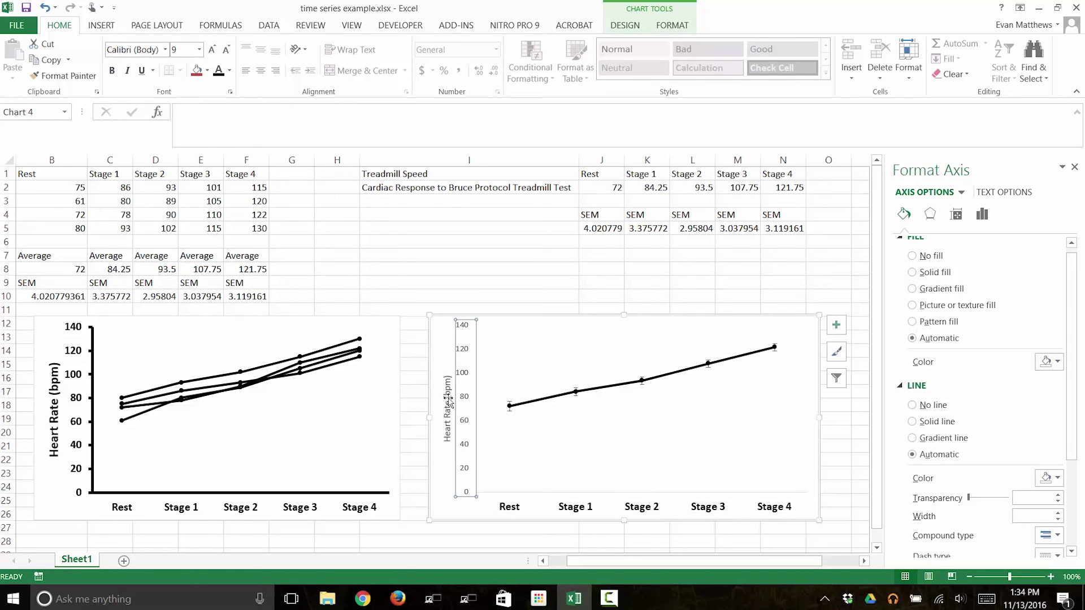
left_click(230, 72)
left_click(141, 79)
left_click(112, 70)
left_click(201, 50)
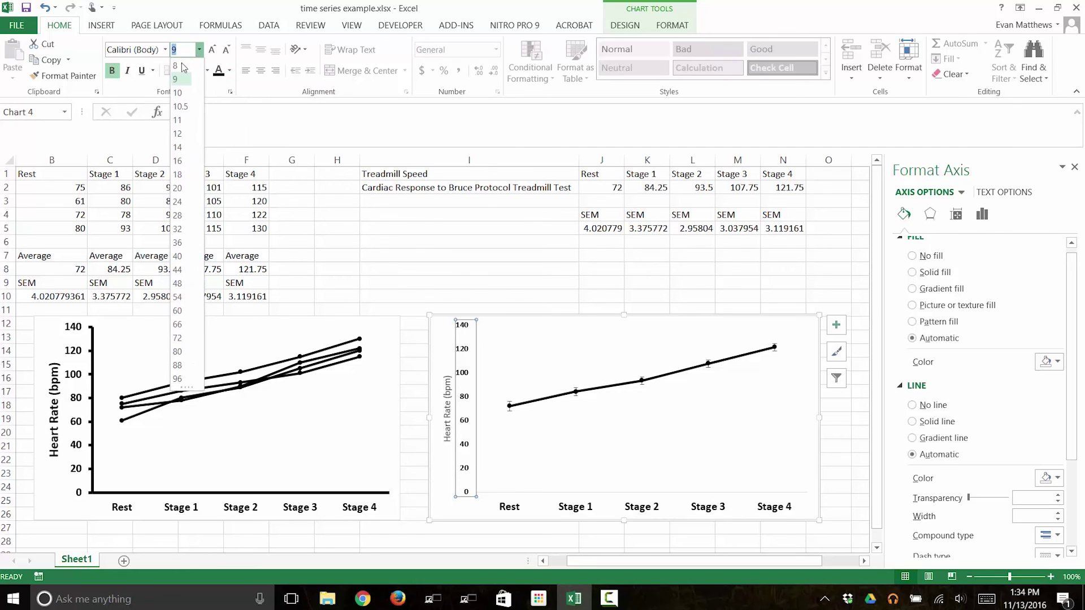
left_click(178, 134)
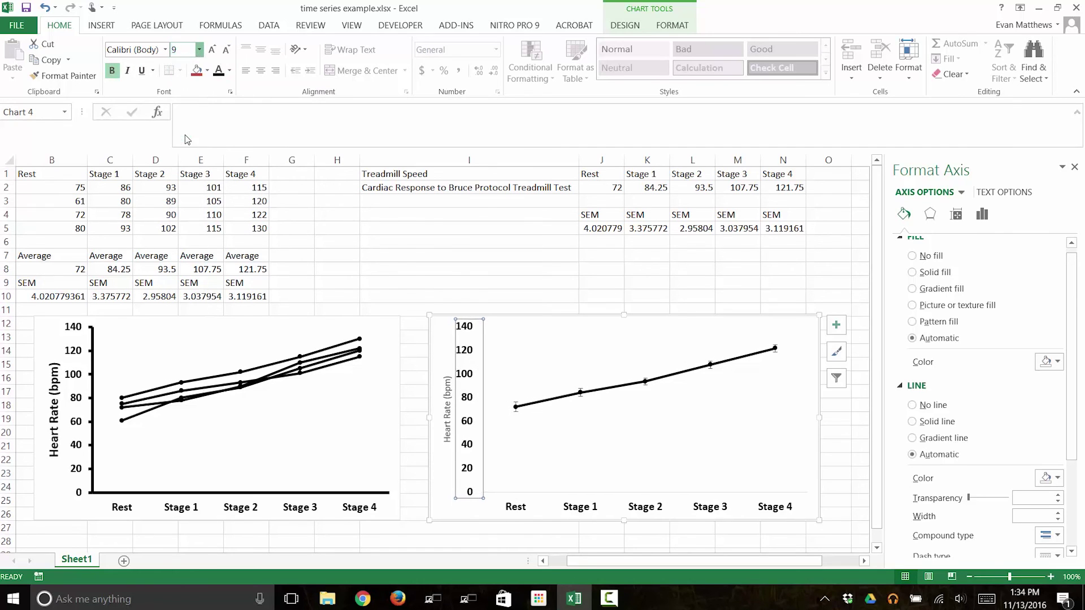
Make the Heart Rate (bpm) axis title of the average chart black and bold with font size 14.
left_click(446, 424)
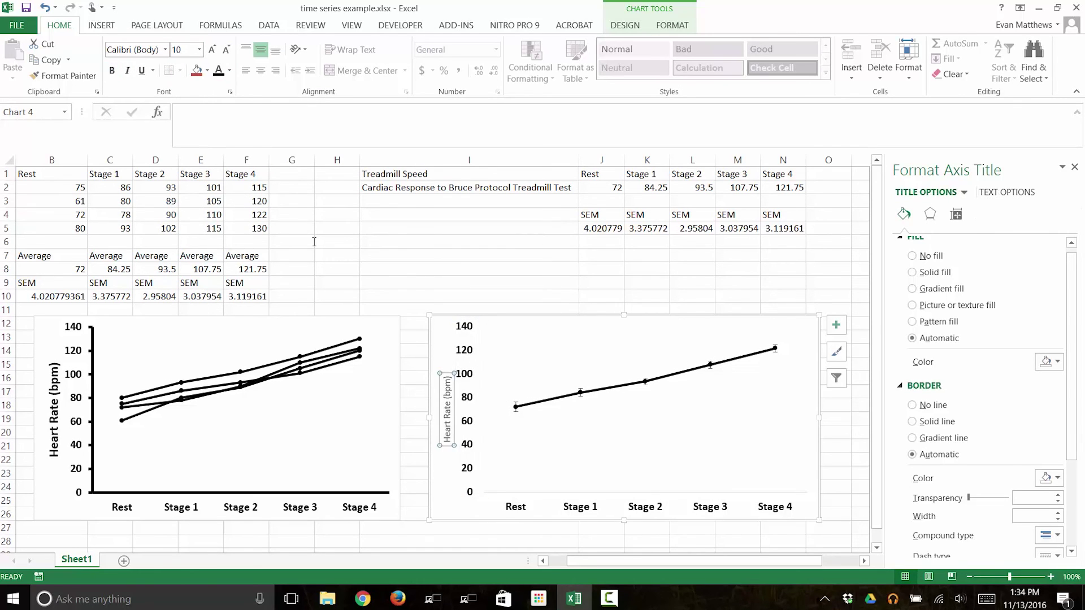
left_click(230, 71)
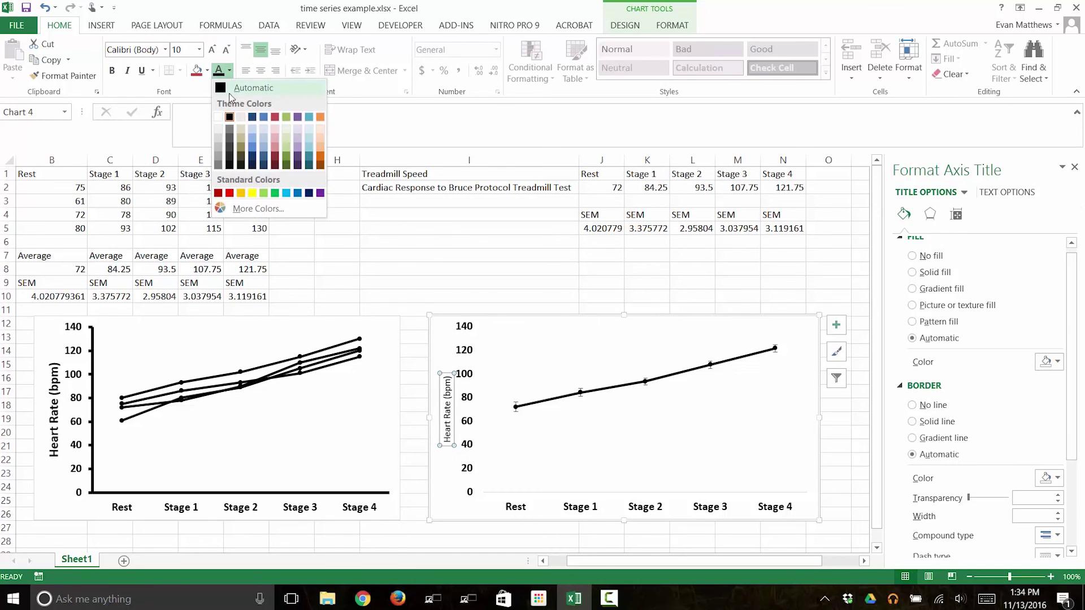
left_click(230, 118)
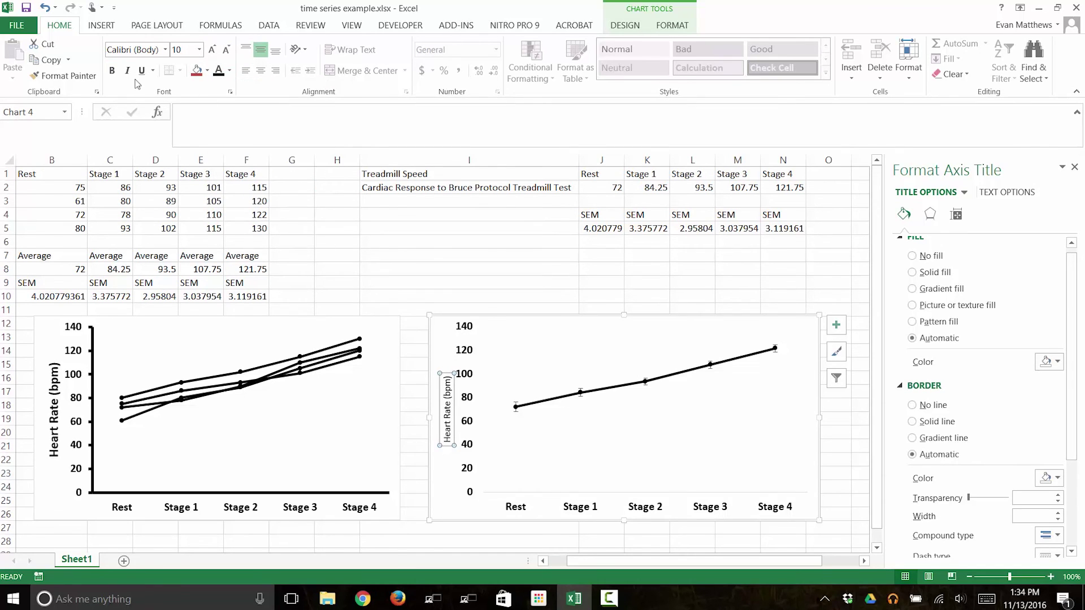
left_click(199, 50)
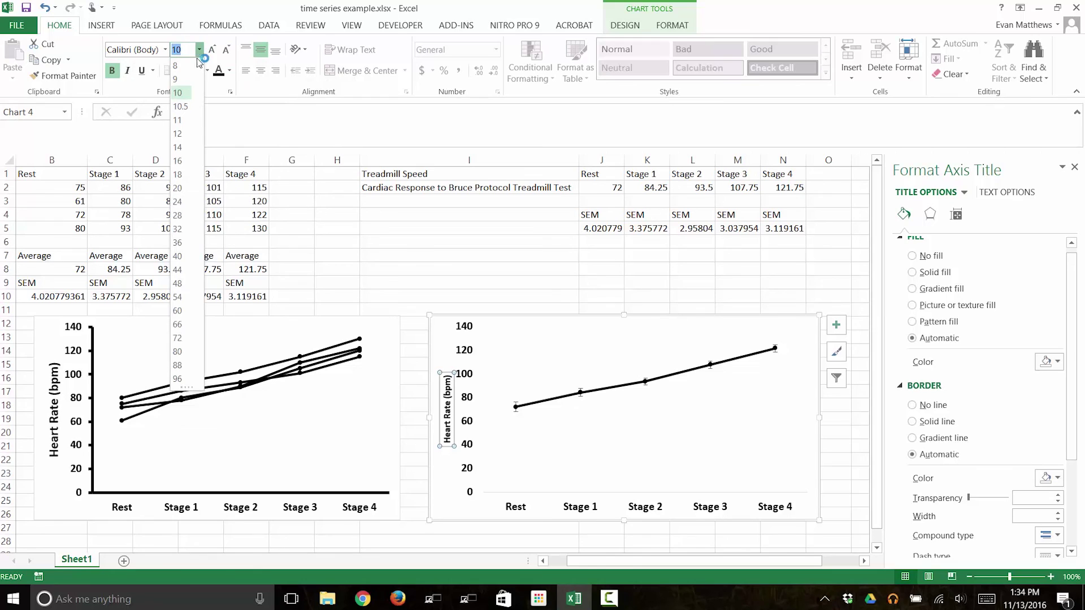
left_click(190, 148)
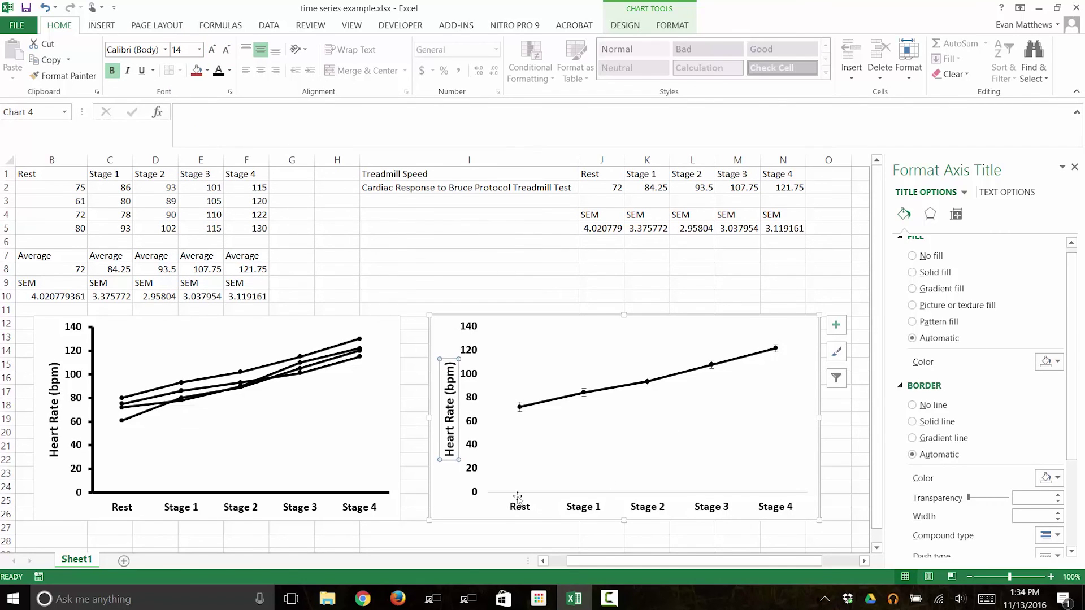
Add outside major tick marks to the vertical axis of the average chart.
left_click(474, 445)
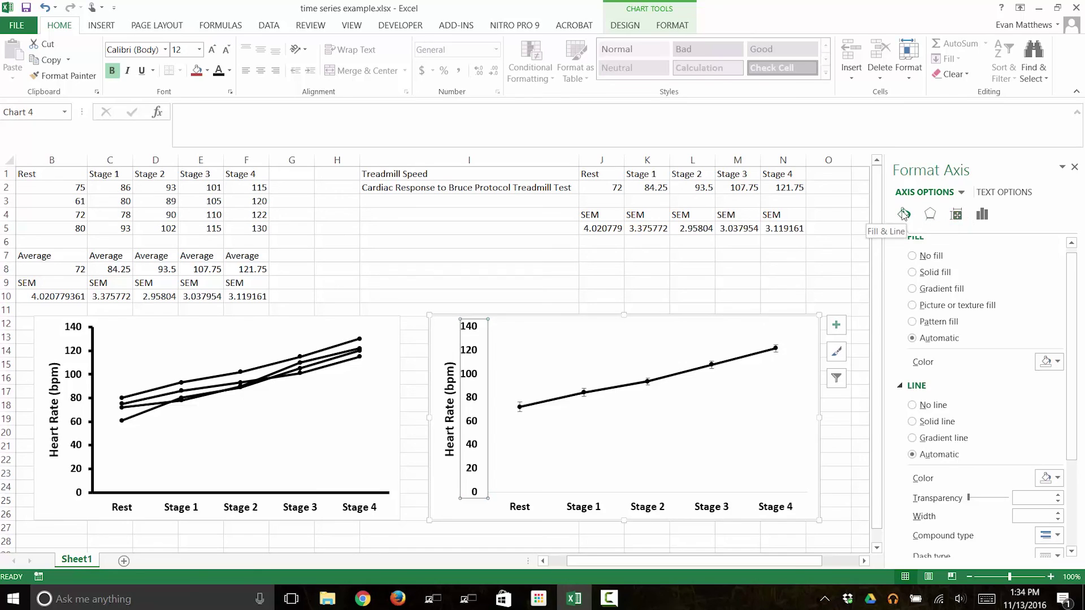
left_click(983, 218)
left_click(902, 261)
left_click(1056, 278)
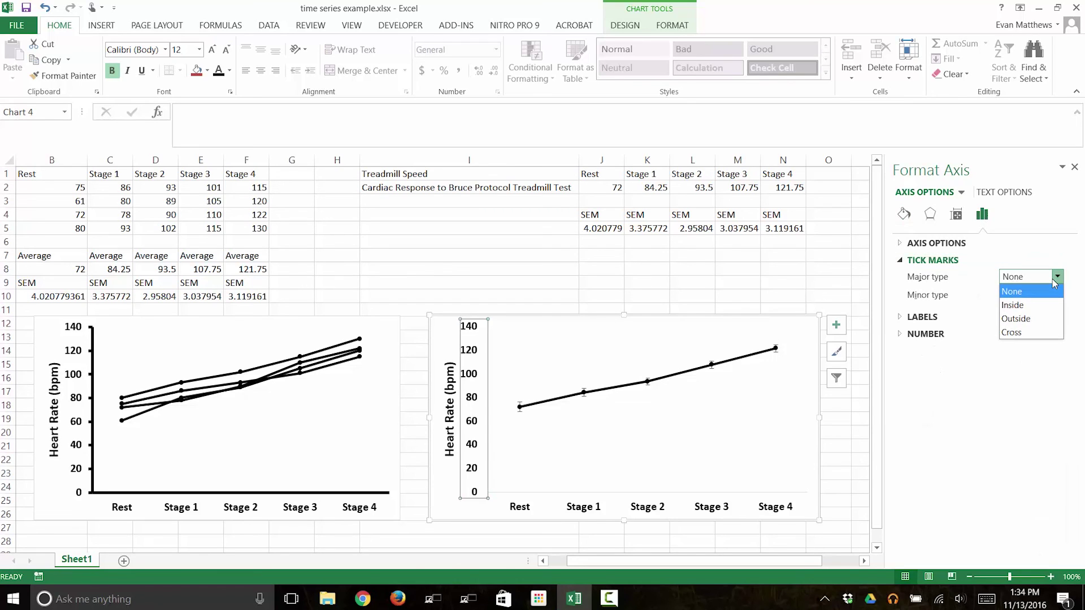
left_click(1035, 321)
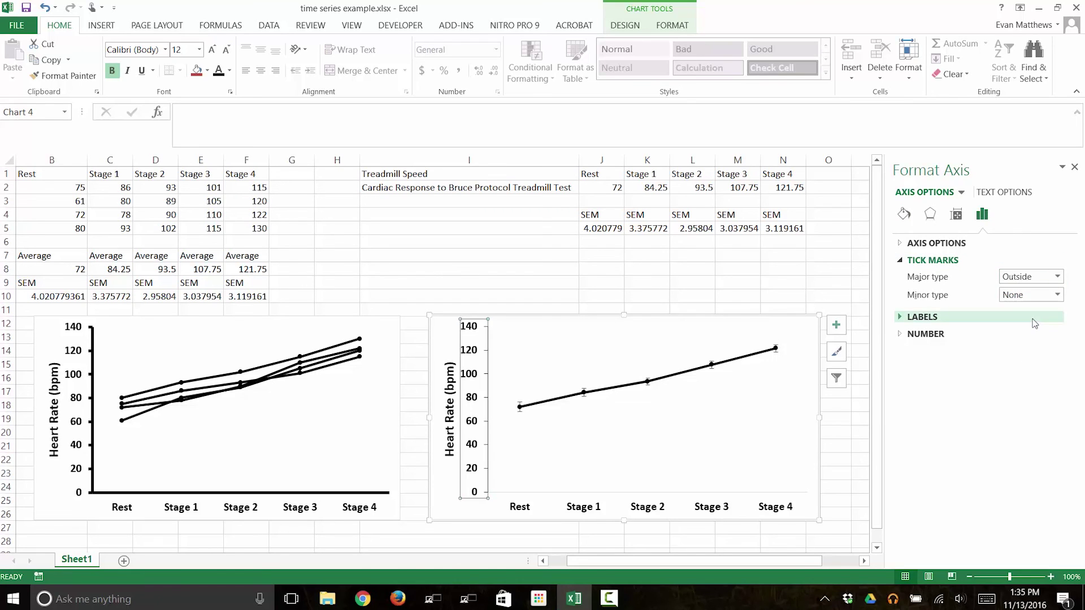
Make the average chart's vertical axis line solid black with a width of 2.75 pt.
left_click(904, 213)
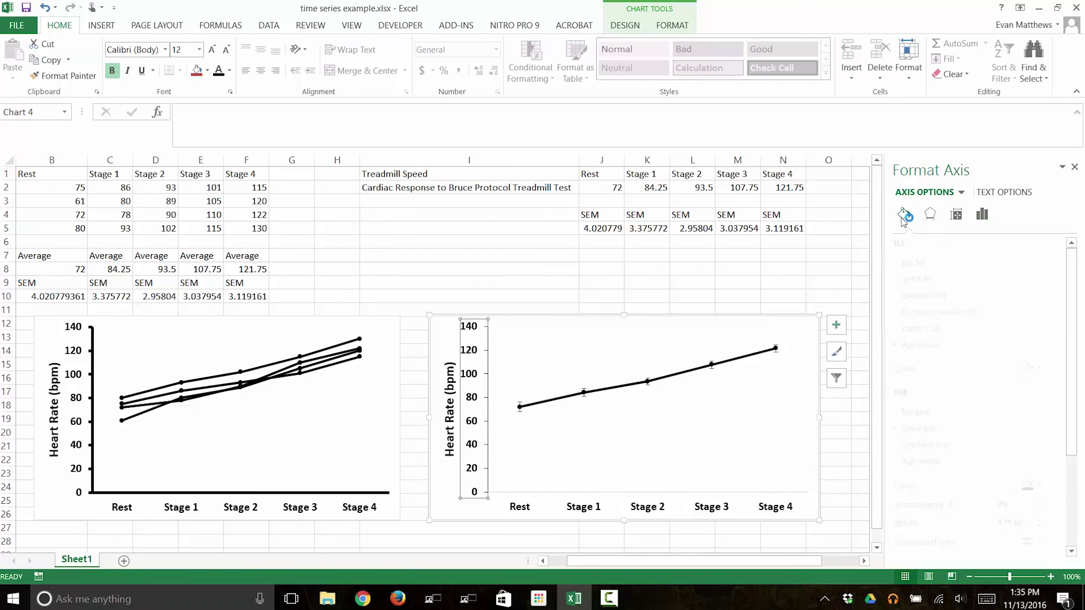
left_click(1058, 520)
left_click(1058, 519)
left_click(1058, 520)
left_click(1058, 520)
left_click(1057, 520)
left_click(1058, 520)
left_click(1058, 520)
left_click(1058, 520)
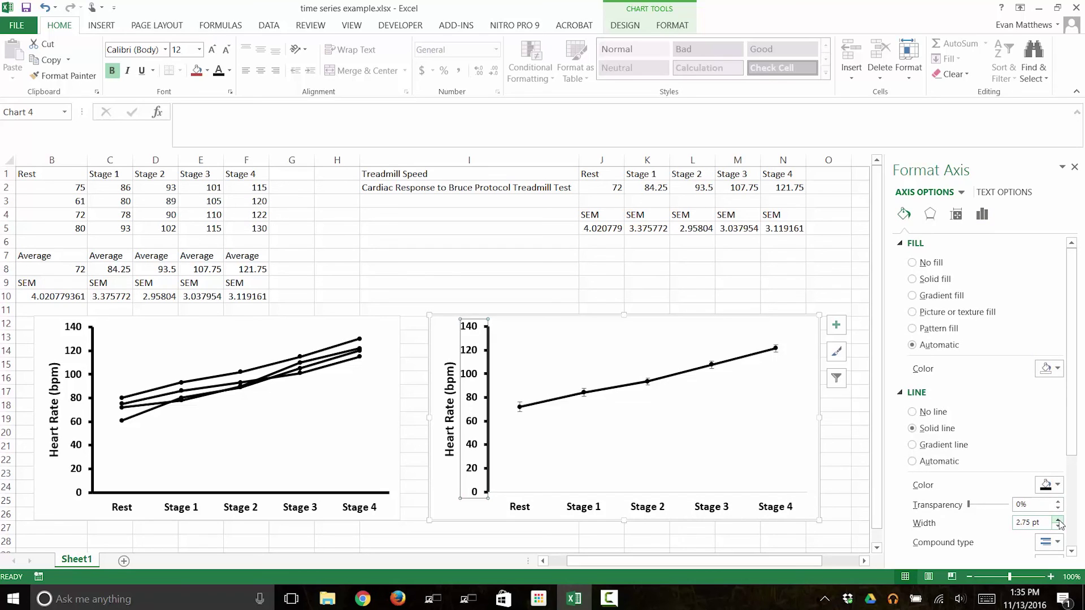
left_click(1058, 485)
left_click(986, 380)
Make the average chart's horizontal axis line solid black with a width of 3 pt.
left_click(667, 492)
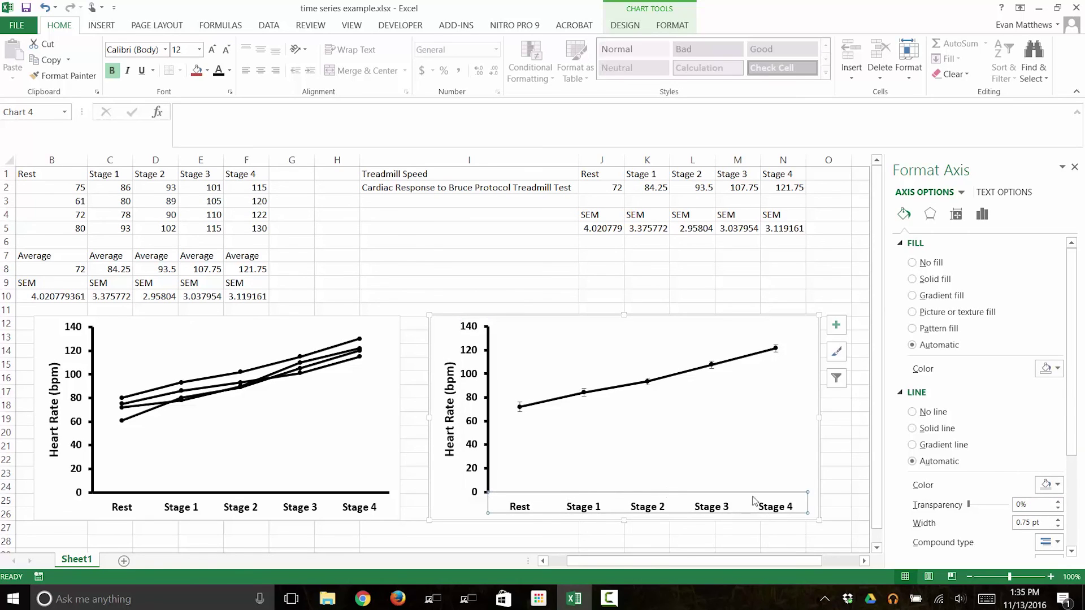
left_click(1059, 486)
left_click(987, 387)
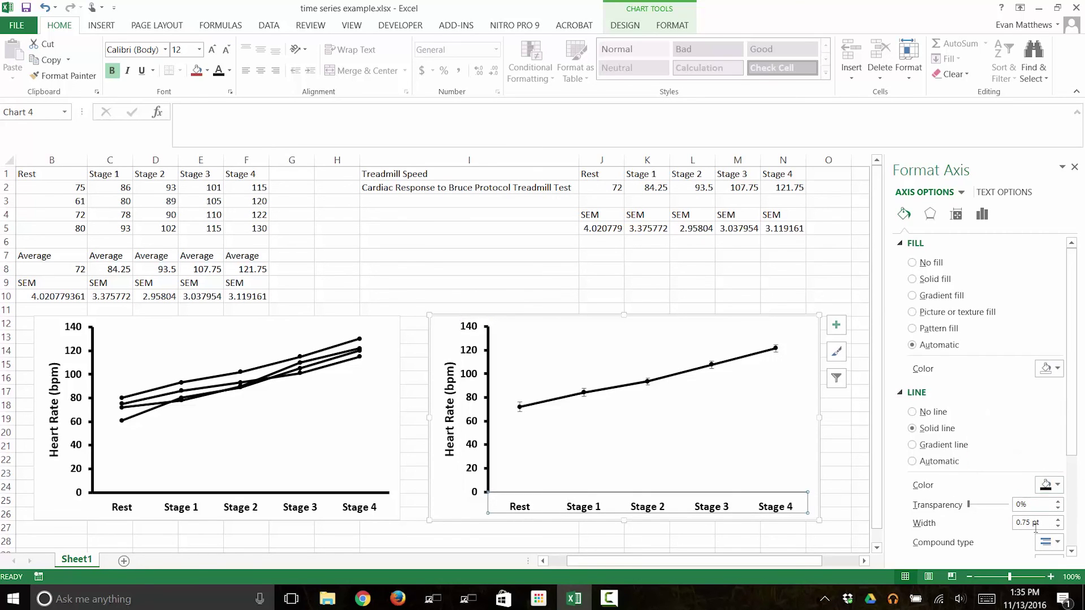
left_click(1059, 520)
left_click(1058, 520)
left_click(1059, 520)
left_click(1059, 520)
left_click(1059, 520)
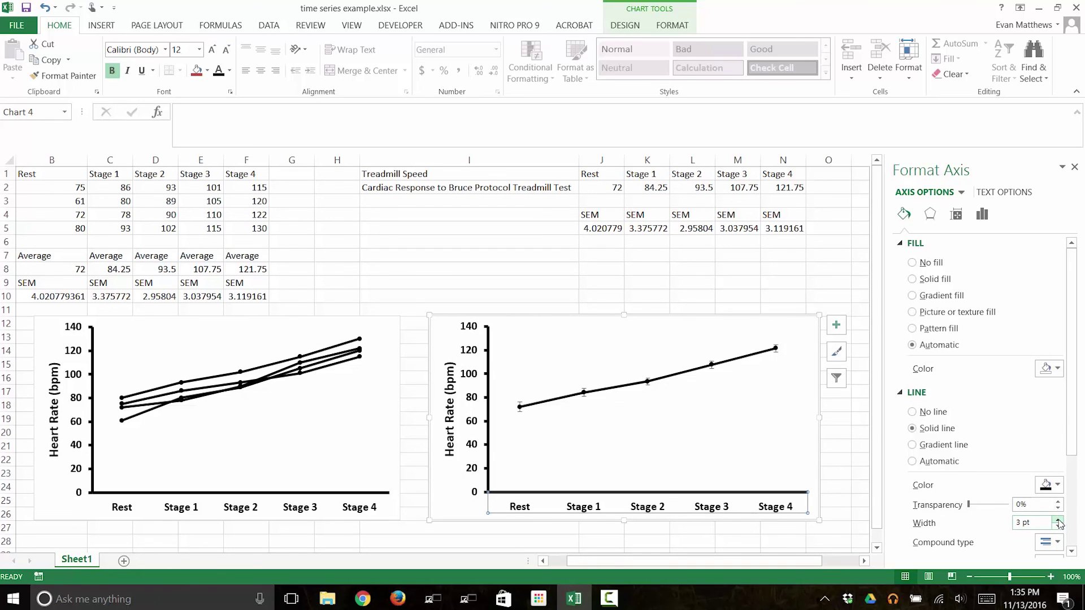
Make the SEM error bars on the average series black.
left_click(521, 441)
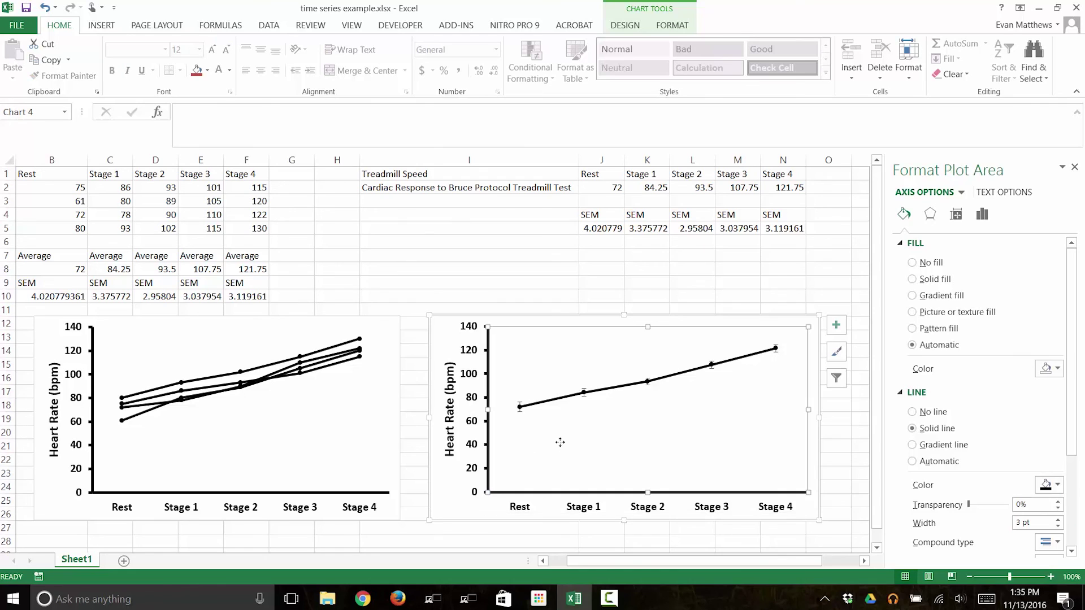
left_click(519, 413)
left_click(1058, 335)
left_click(989, 369)
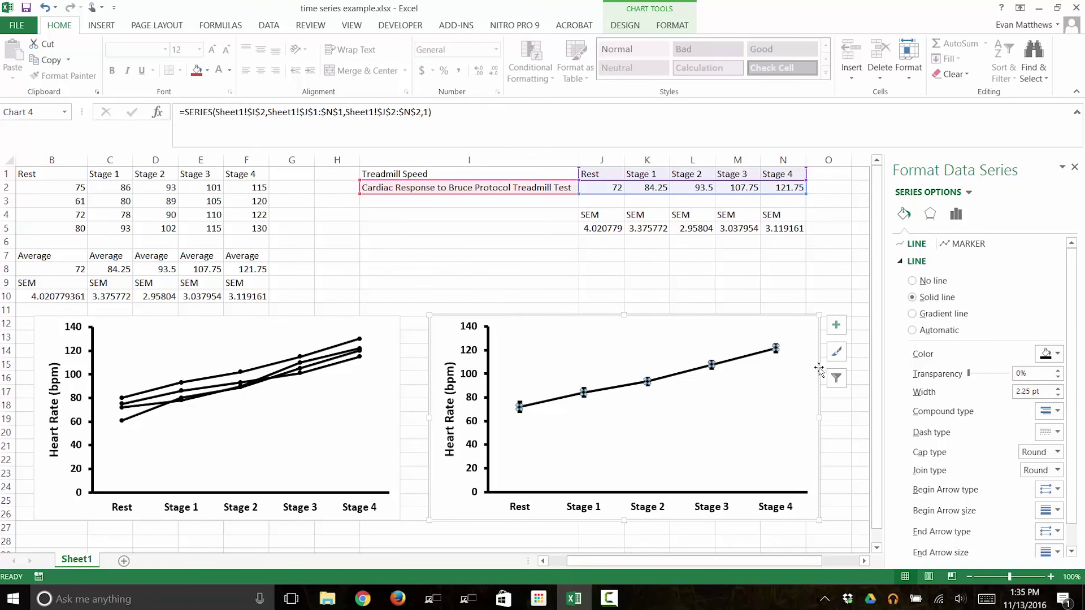
Try a line width of 2 pt for the average series.
left_click(1058, 395)
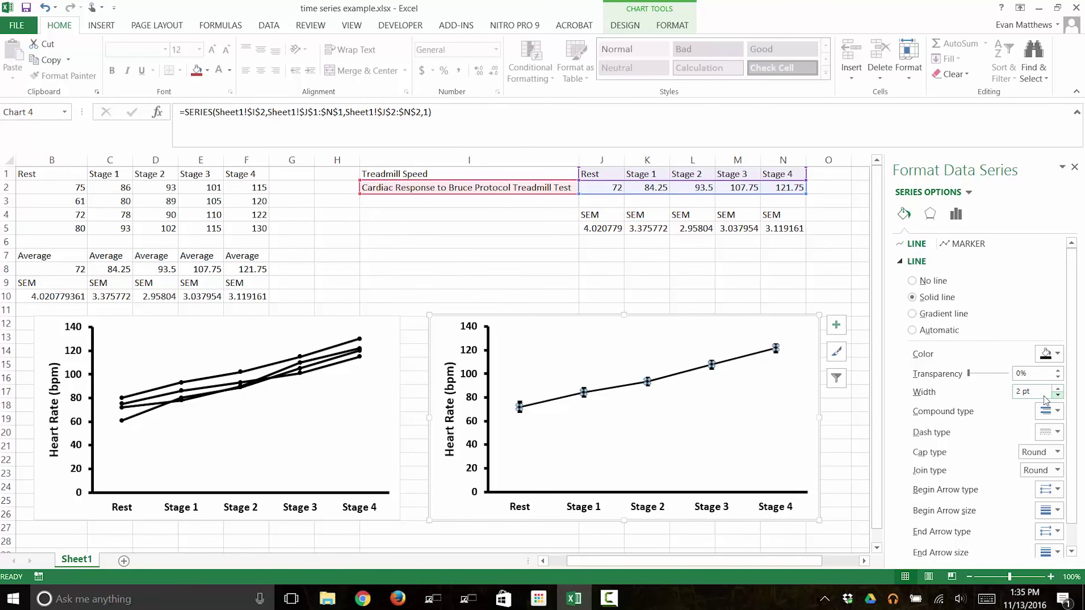
left_click(749, 443)
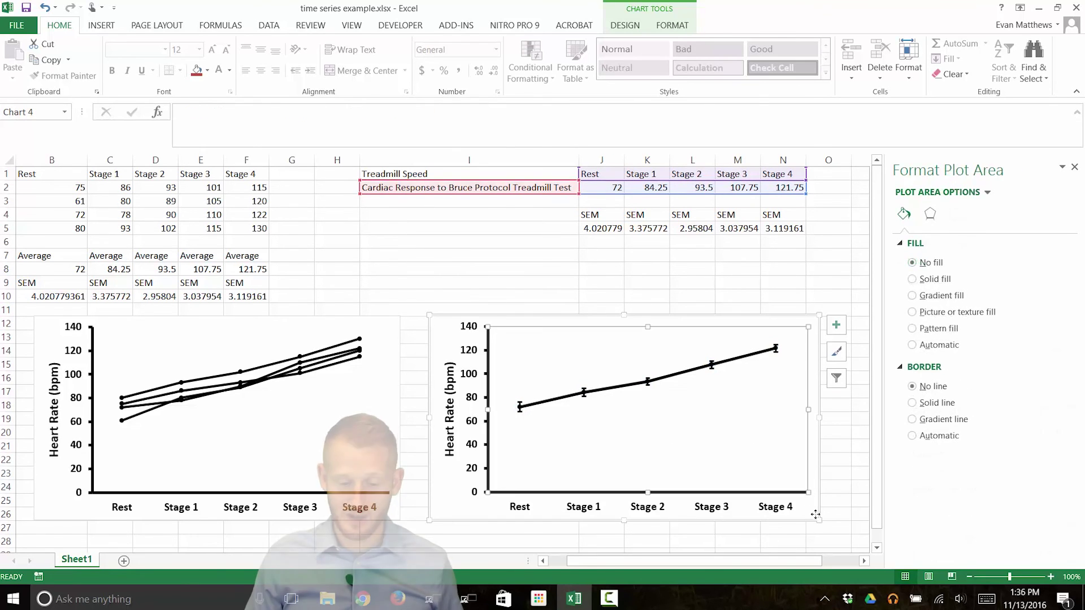
left_click(815, 515)
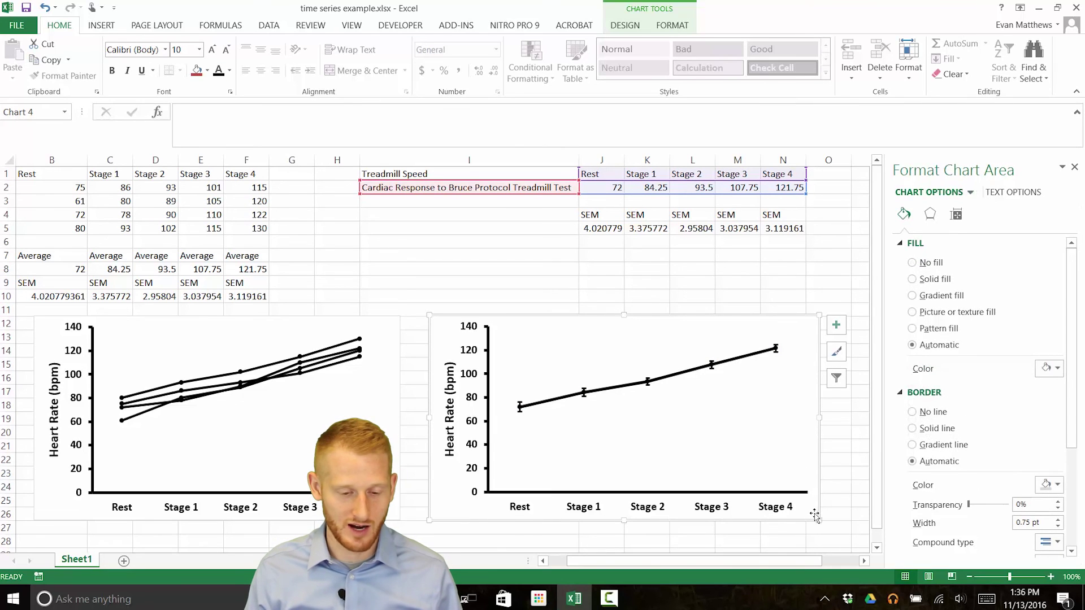